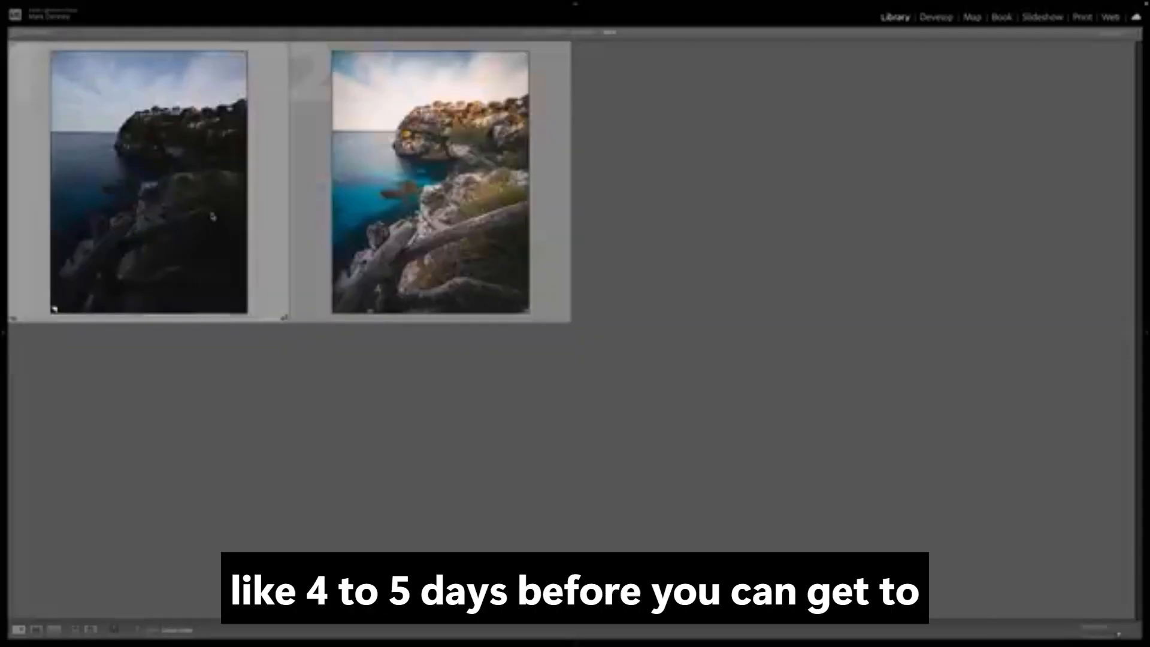
double_click(212, 217)
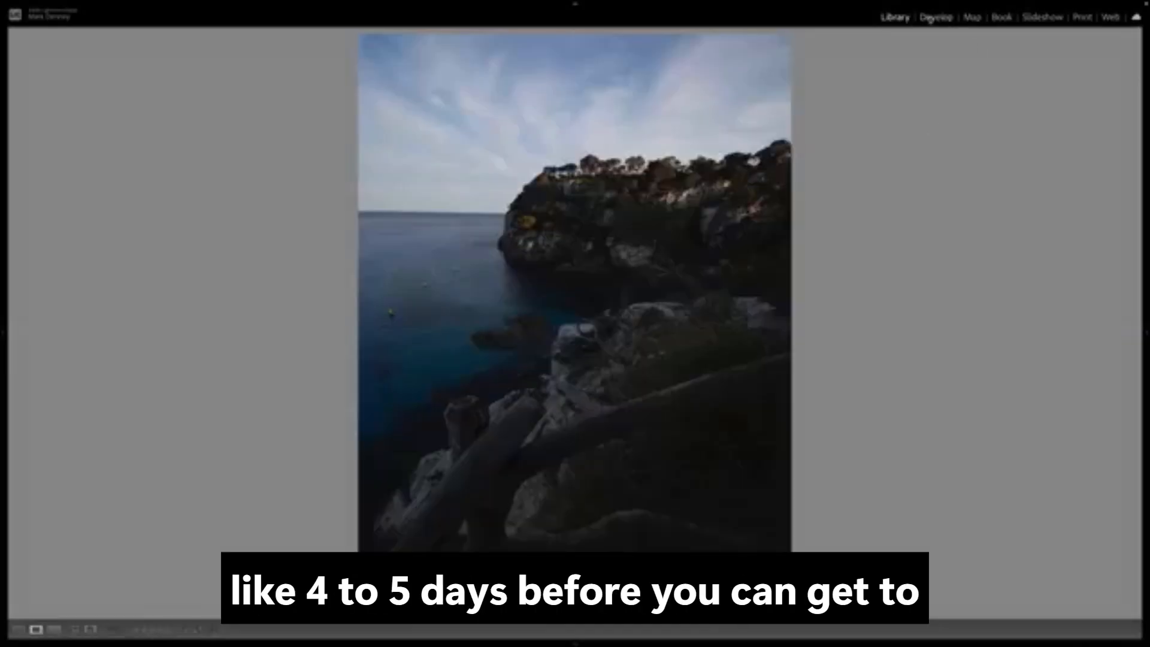
click(936, 18)
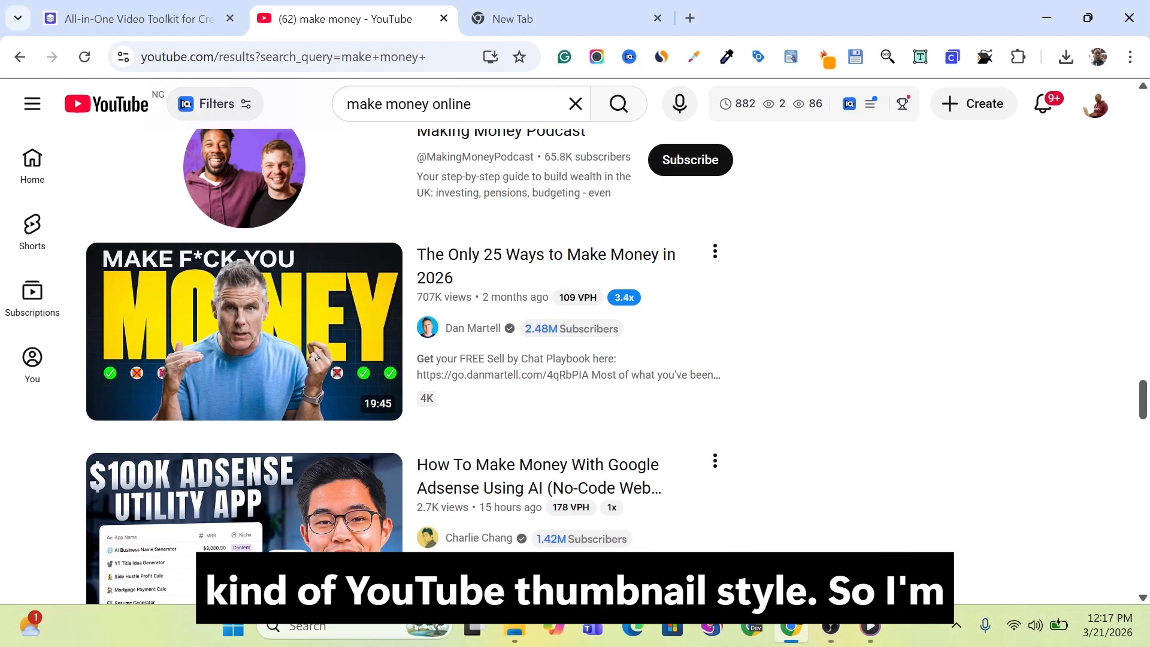
drag(479, 104, 345, 104)
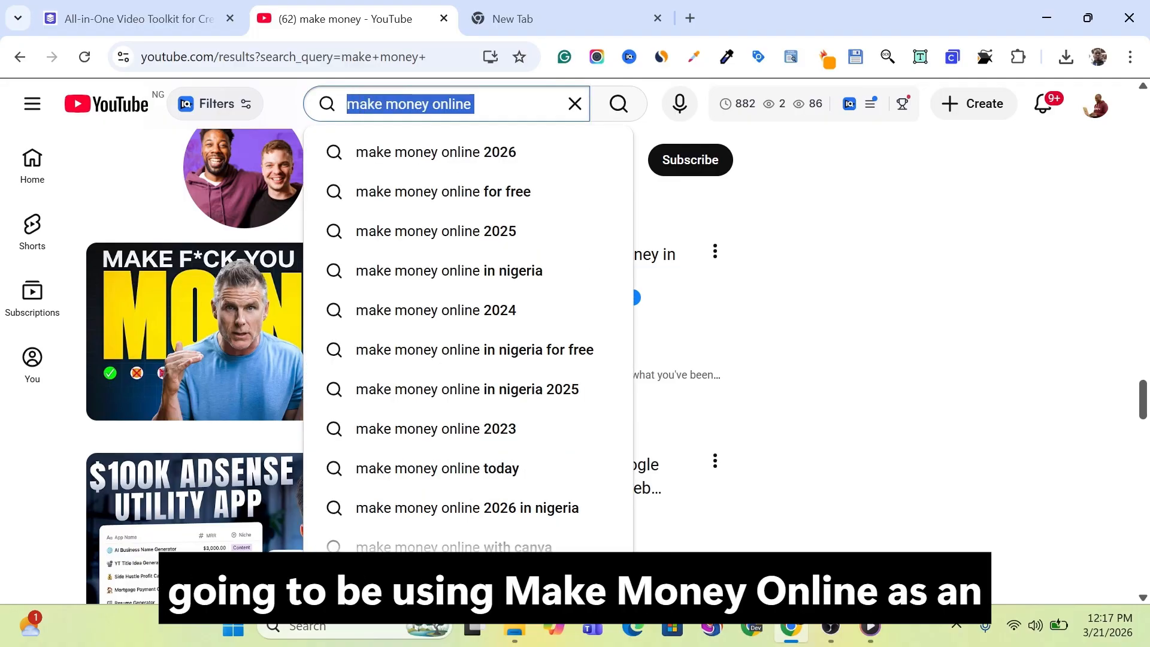
click(13, 489)
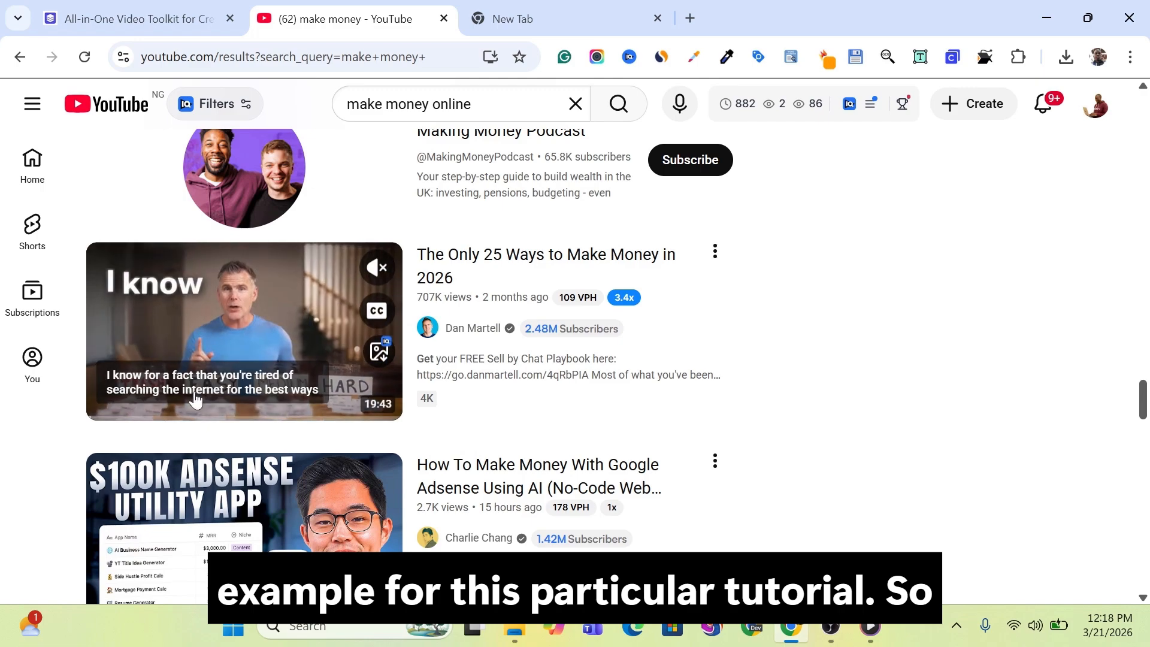
Copy the link address of the YouTube video "The Only 25 Ways to Make Money in 2026".
mouse_move(461, 347)
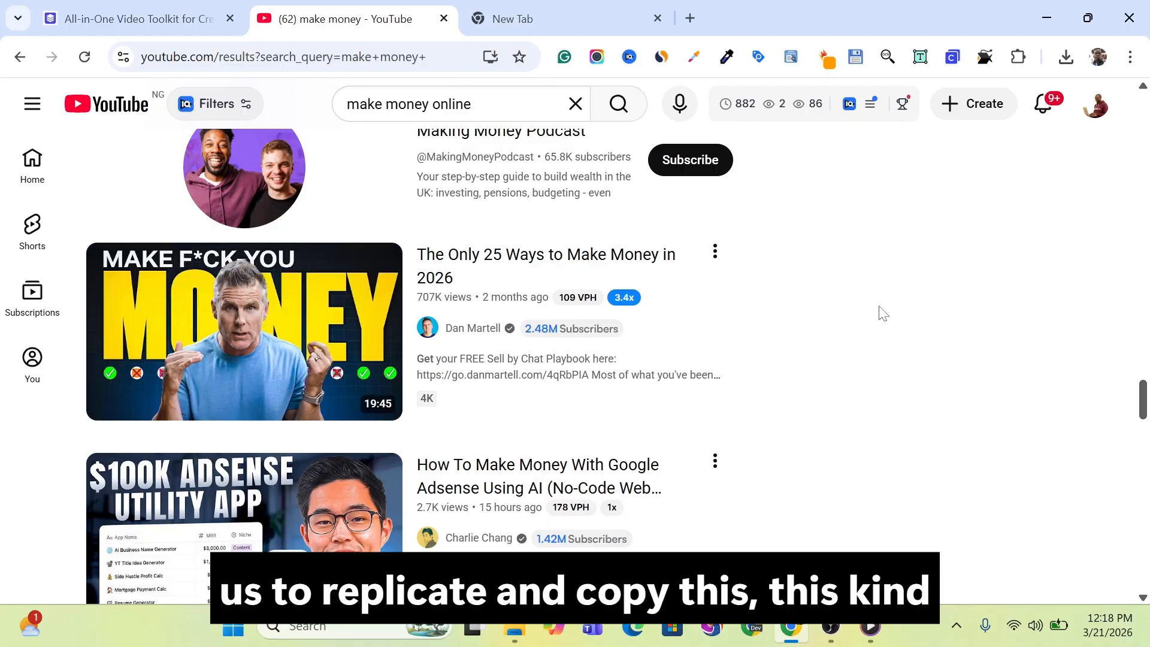
right_click(545, 256)
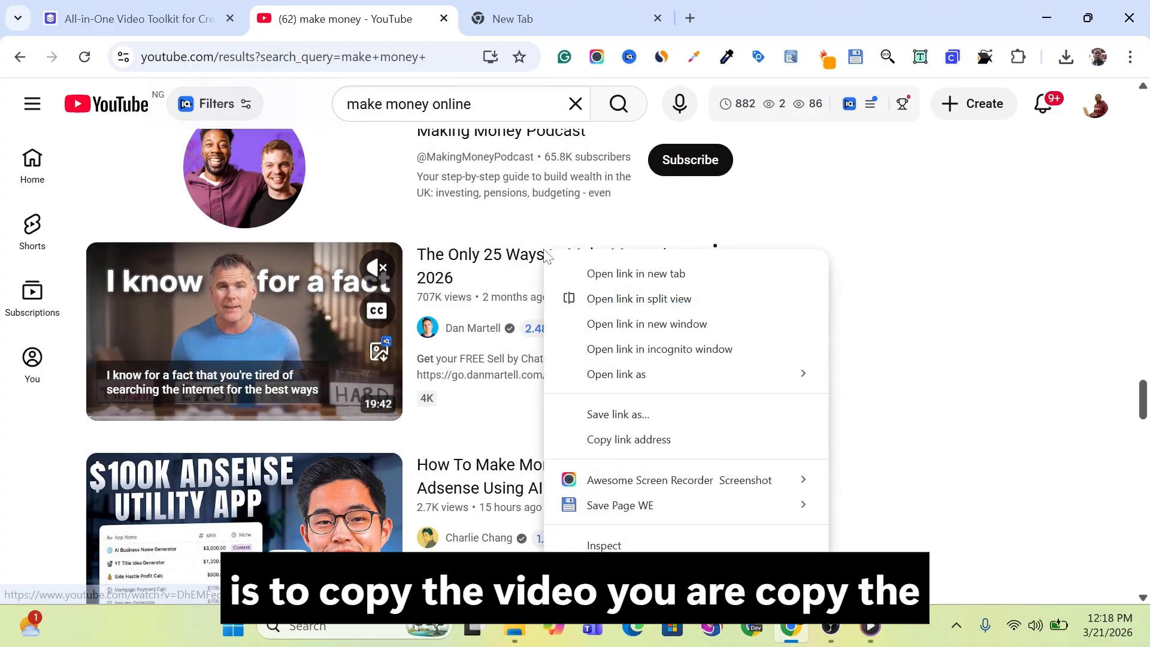
click(630, 439)
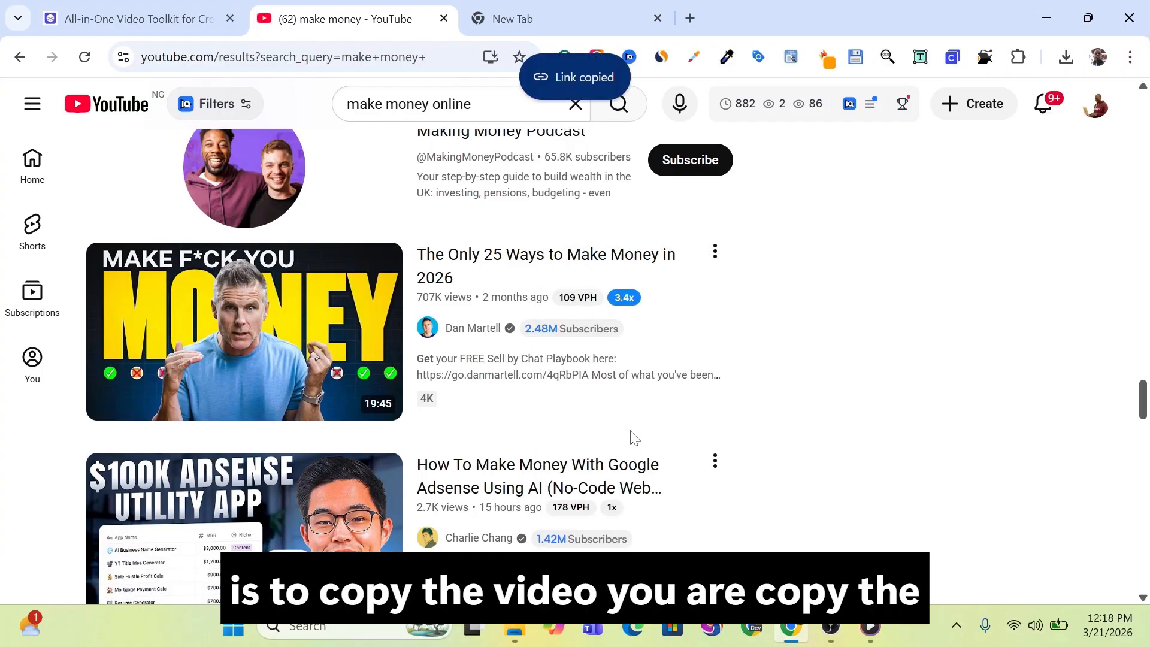
Switch to the Clipvane site and open its YouTube Thumbnail Downloader tool.
click(109, 8)
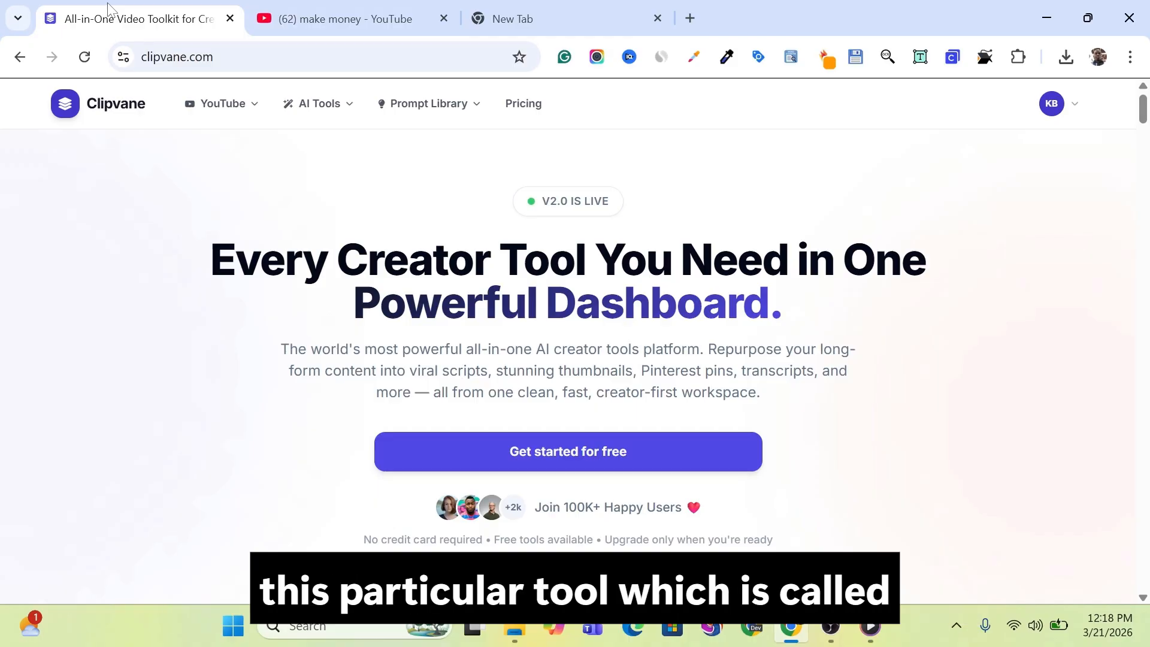
click(234, 56)
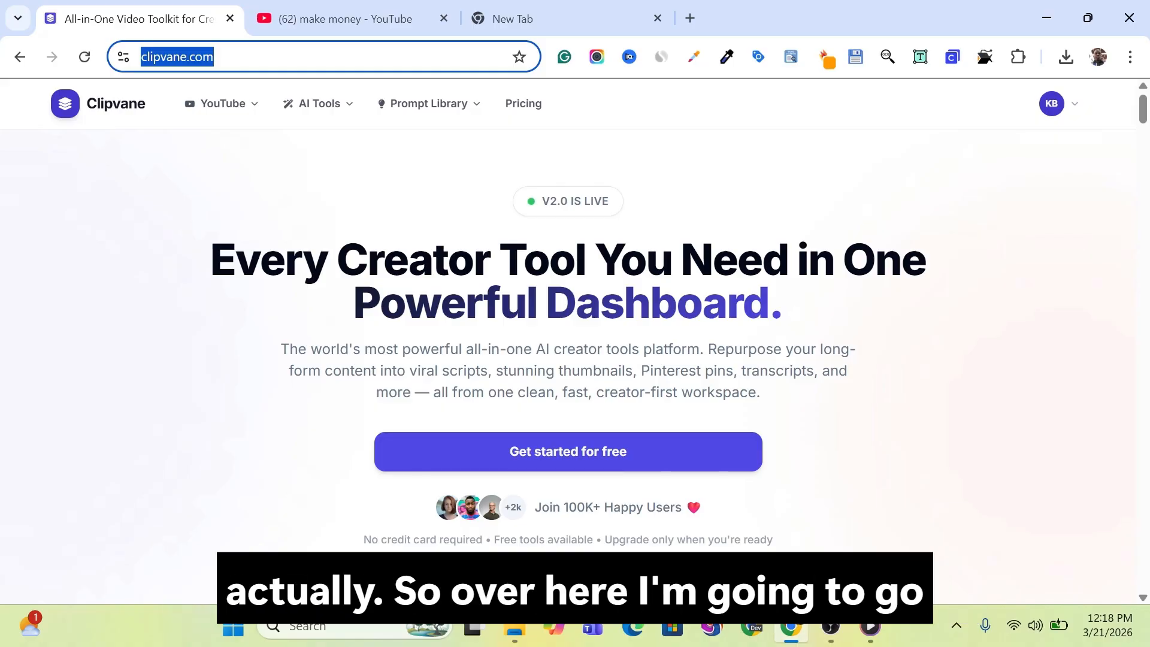
mouse_move(228, 115)
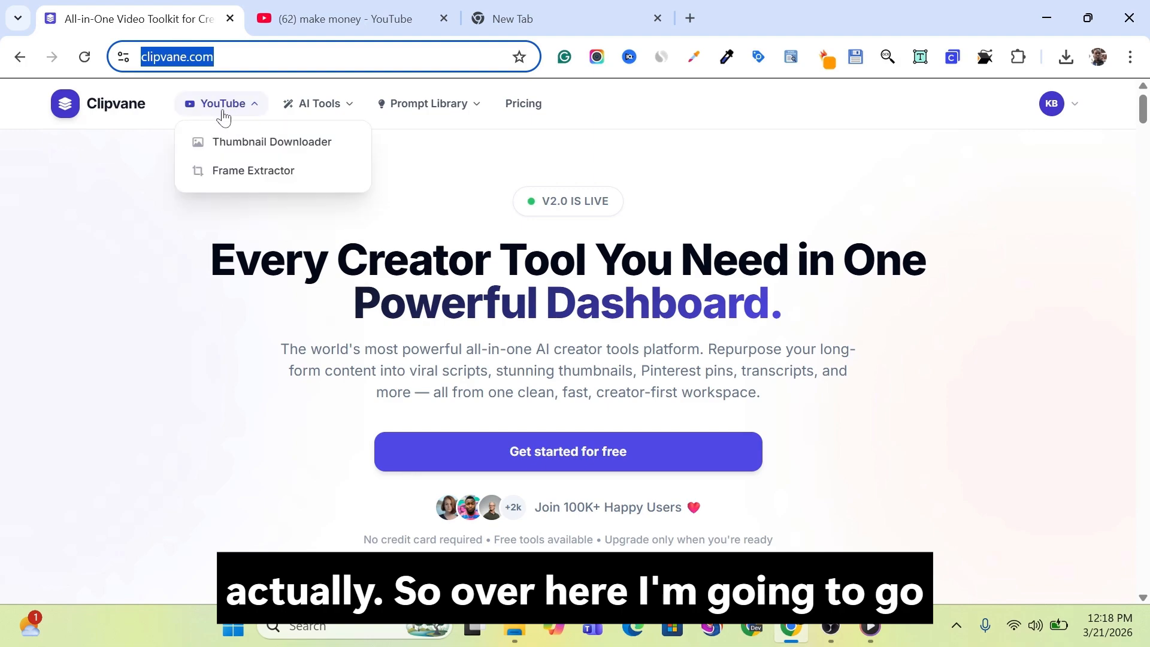
click(259, 154)
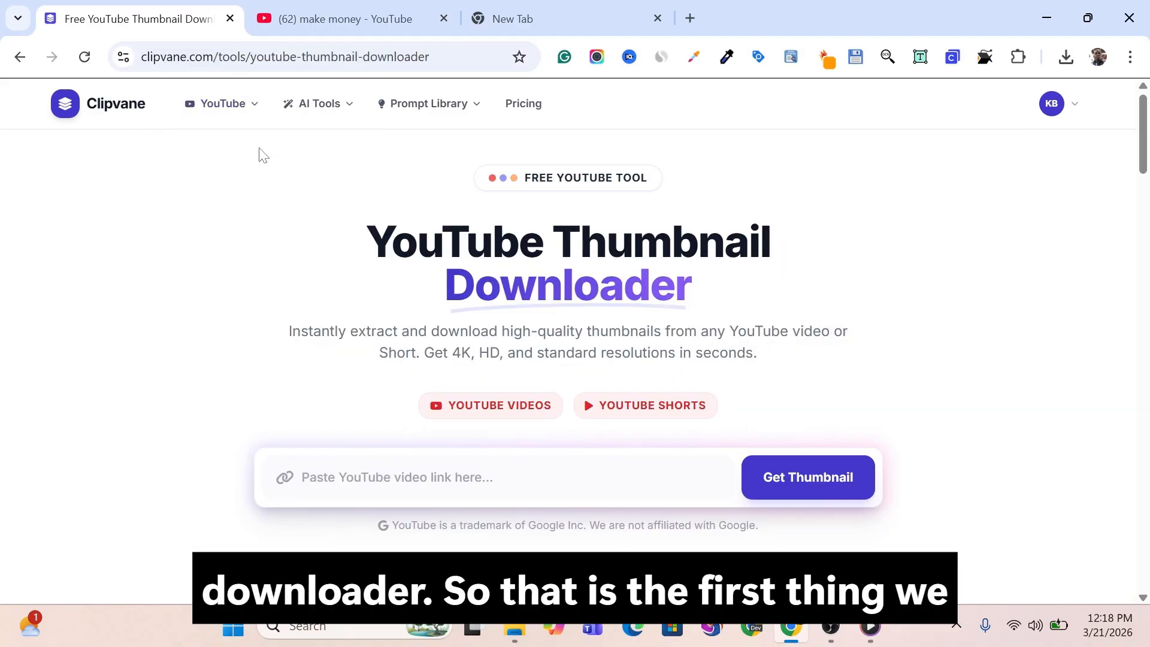
Paste the copied video link into the Thumbnail Downloader and fetch the video's thumbnails.
click(347, 473)
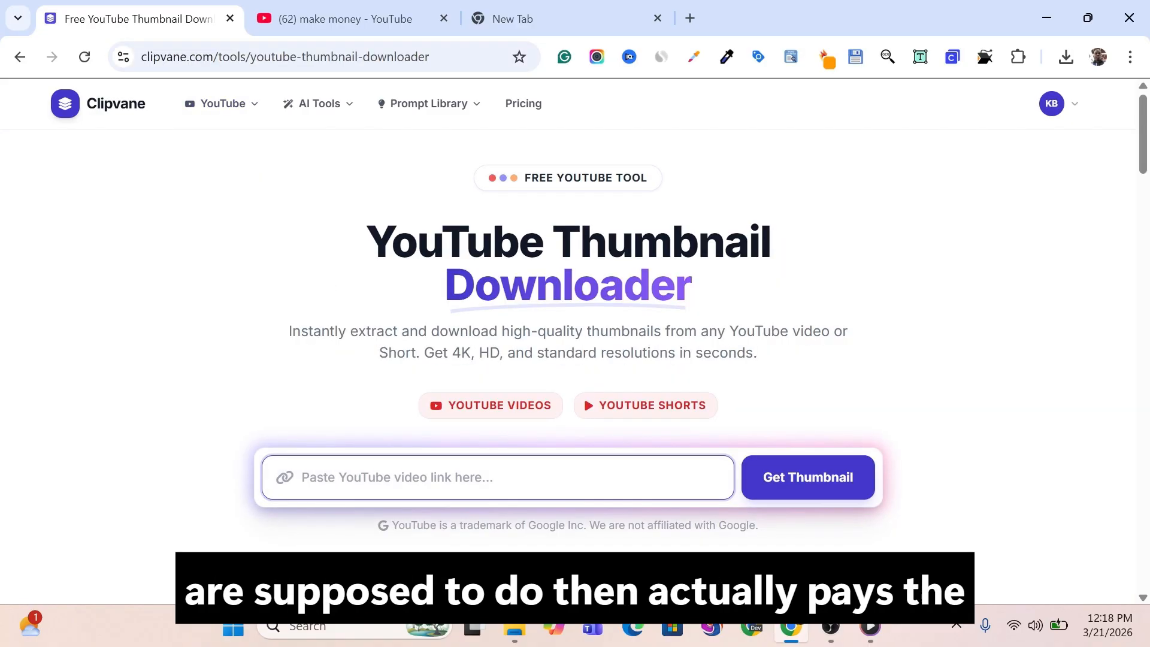
key(ctrl+v)
click(815, 485)
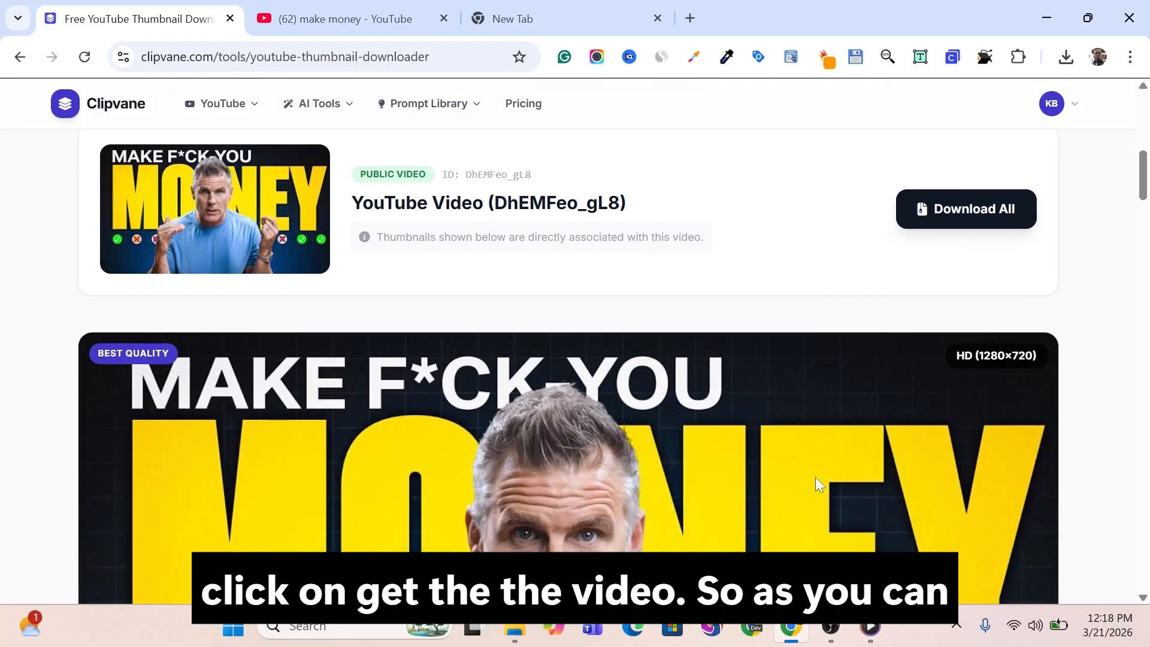
Download the Max Resolution (1280×720) version of the video's thumbnail.
scroll(814, 477, down, 4)
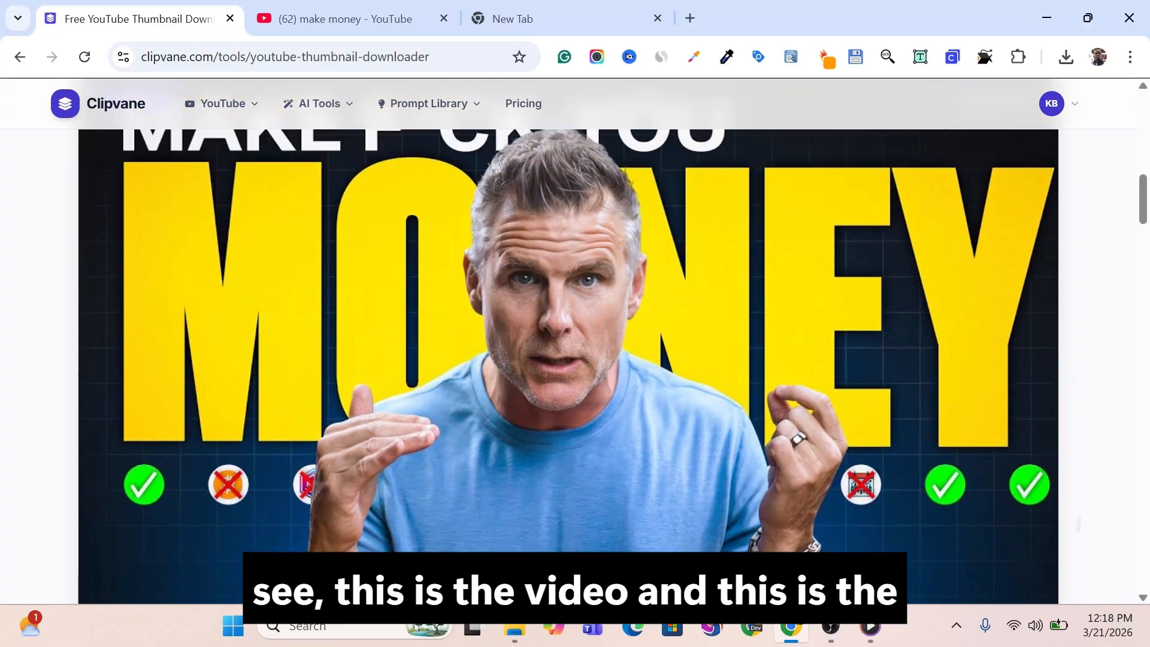
scroll(568, 351, up, 2)
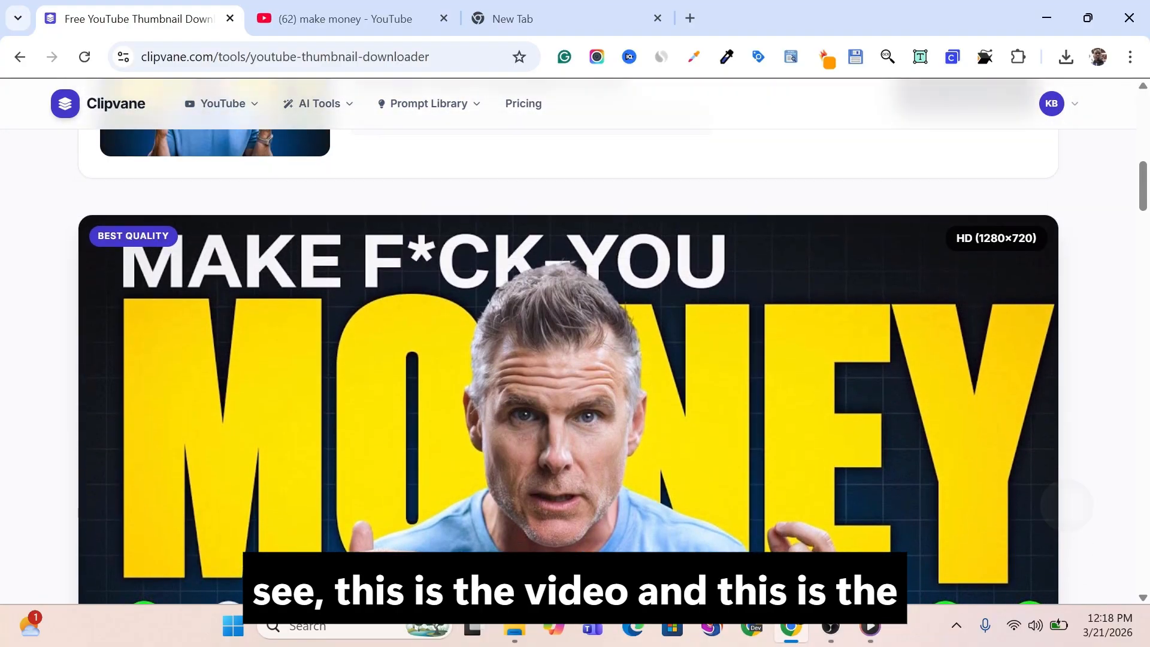
scroll(567, 351, down, 4)
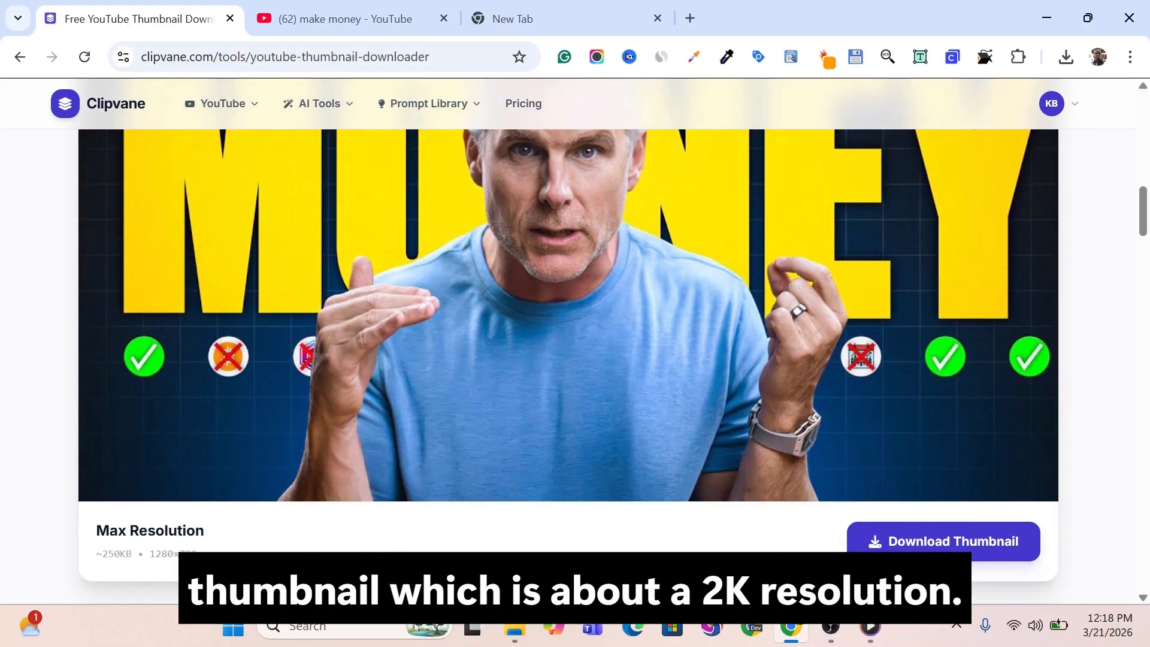
scroll(568, 351, down, 1)
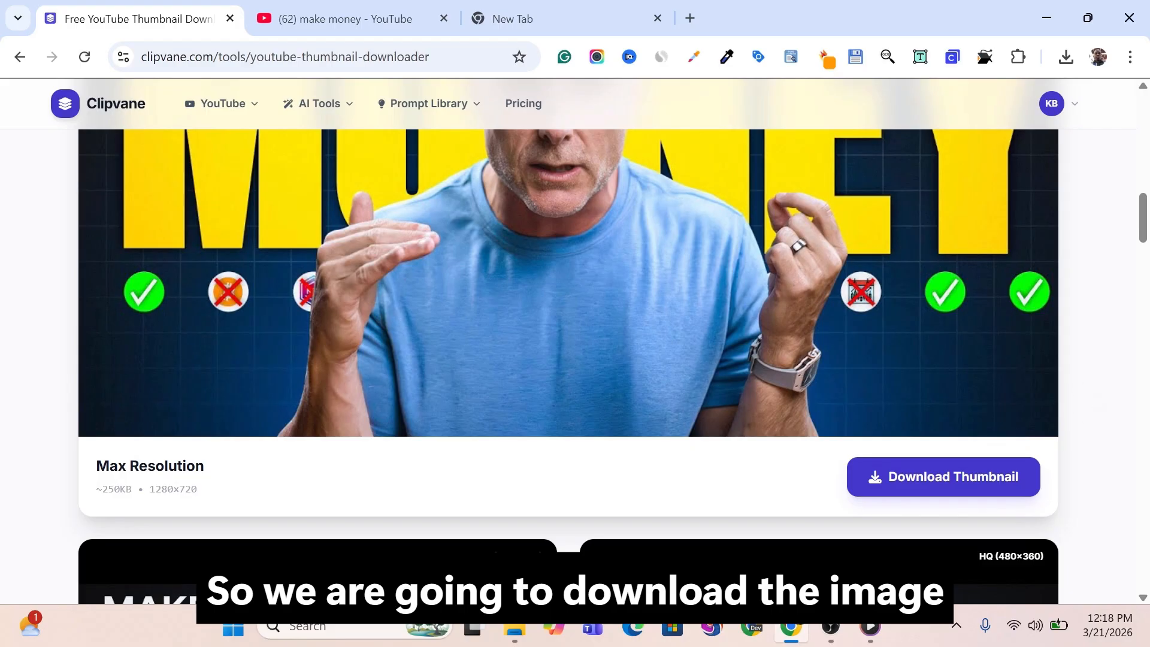
click(943, 476)
Open the Image to Prompt tool from Clipvane's prompt library.
scroll(568, 351, up, 7)
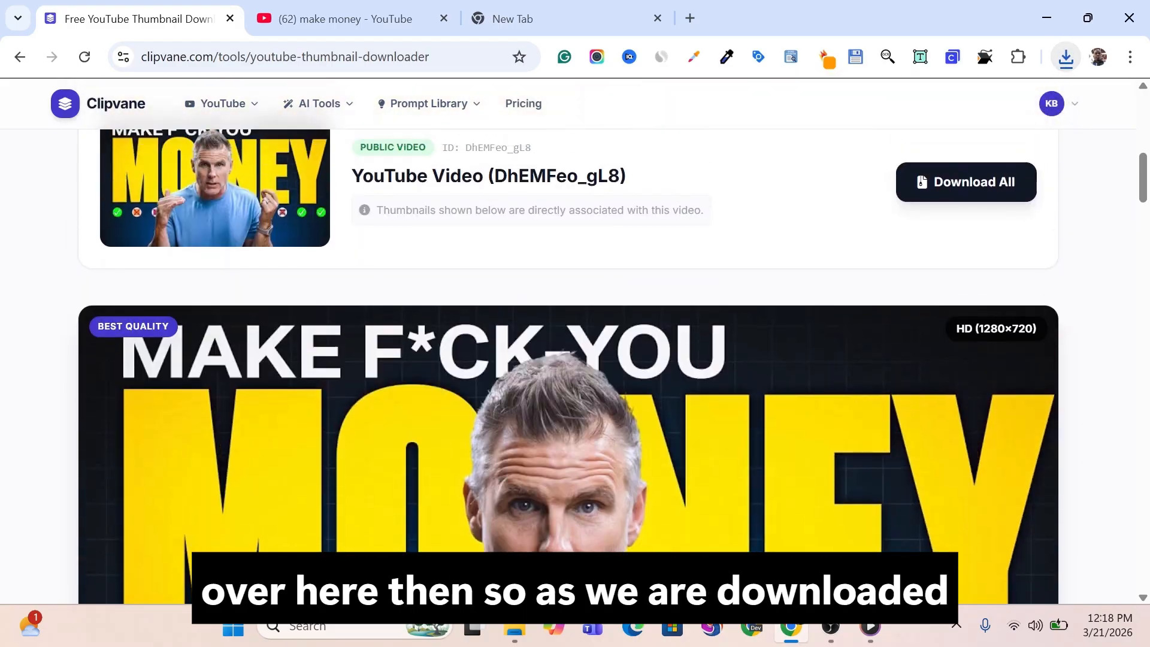
scroll(567, 351, up, 8)
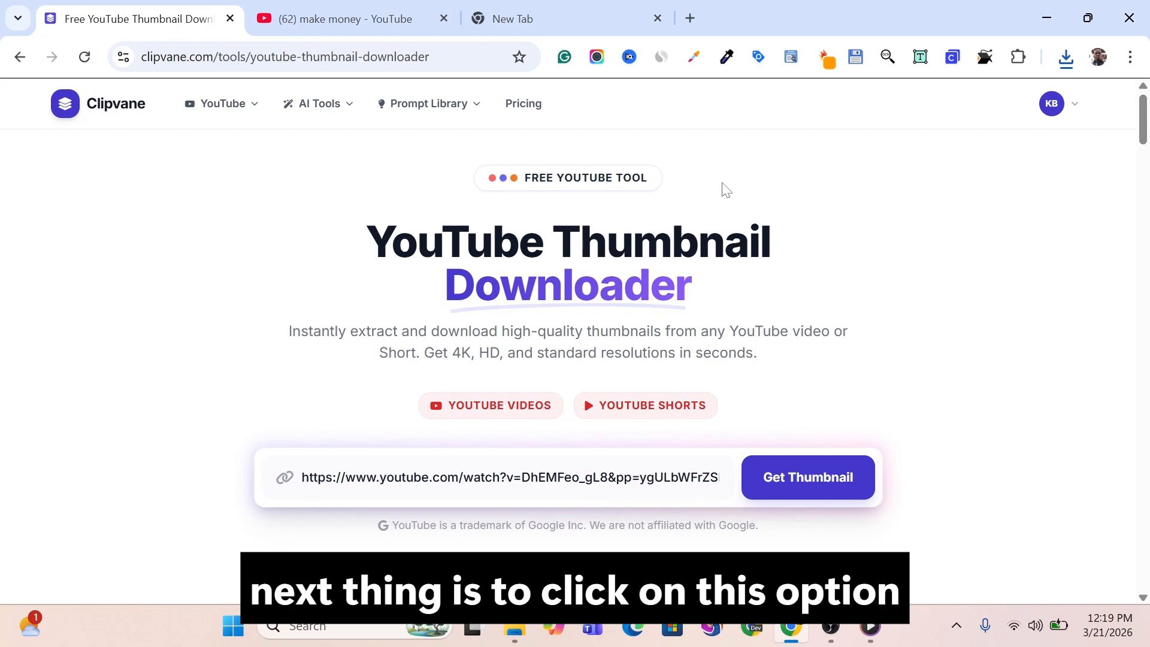
click(225, 105)
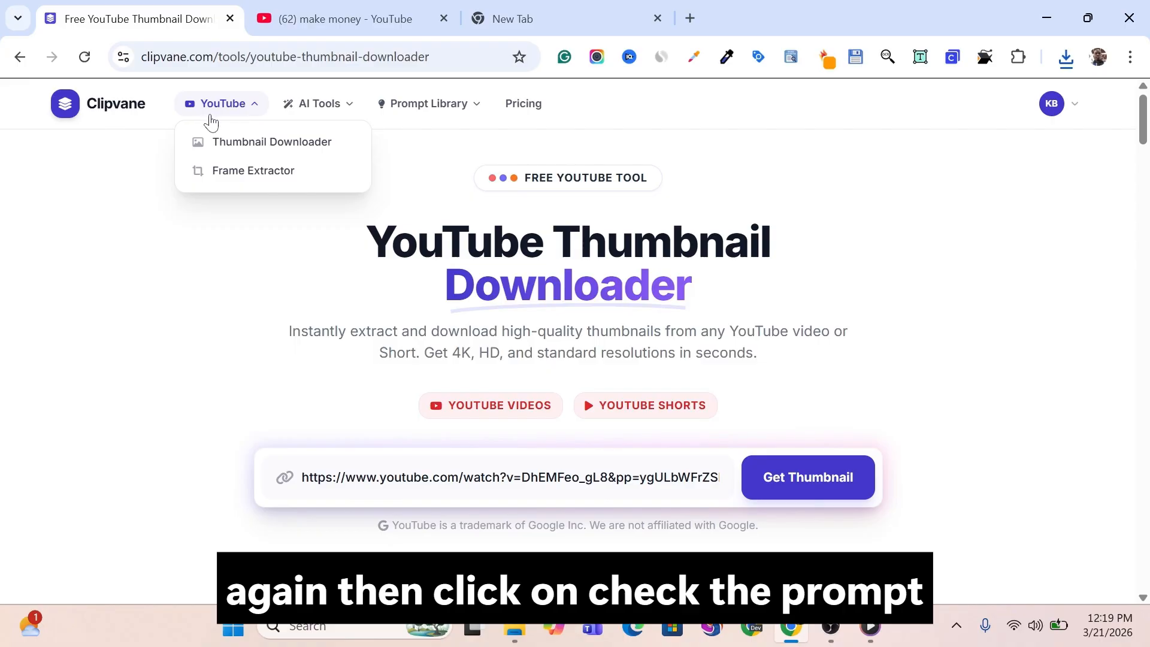
click(442, 115)
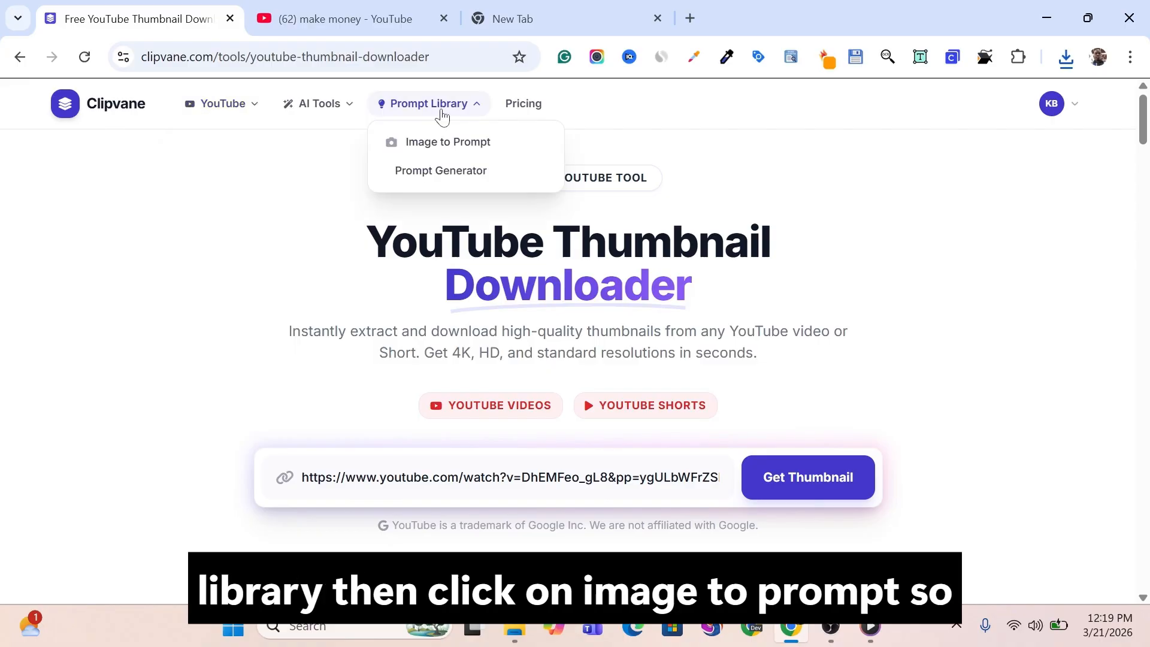
click(434, 148)
Upload the image DhEMFeo_gL8_Max_Resolution from the Downloads folder to the Image to Prompt tool.
scroll(482, 417, down, 8)
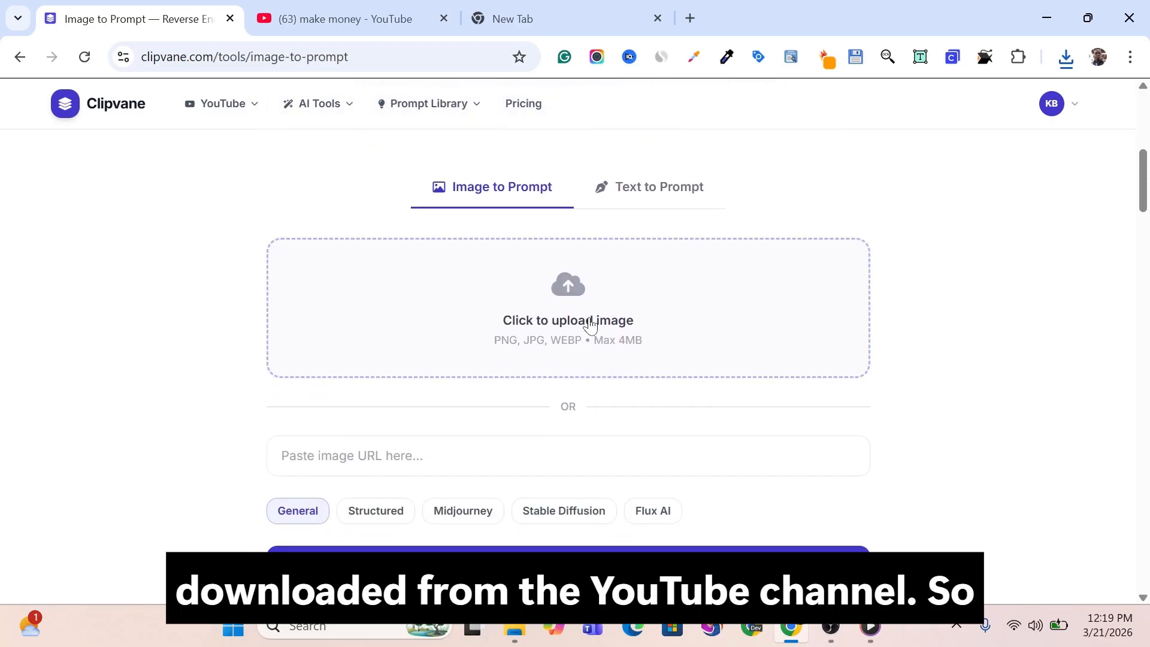
click(547, 305)
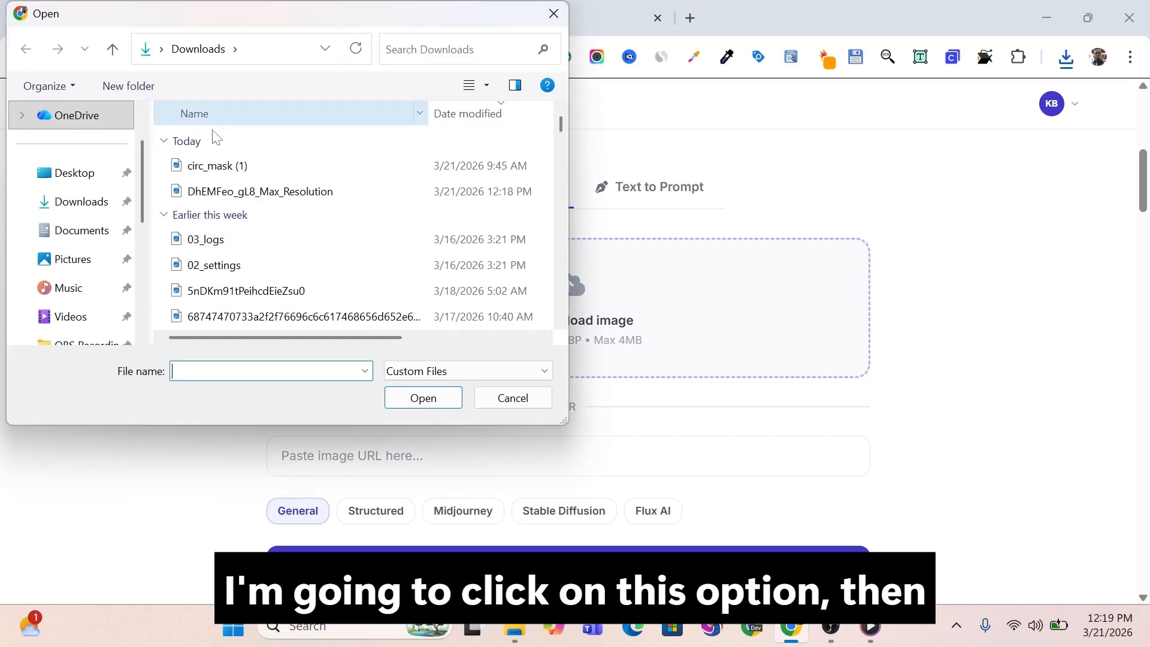
click(243, 168)
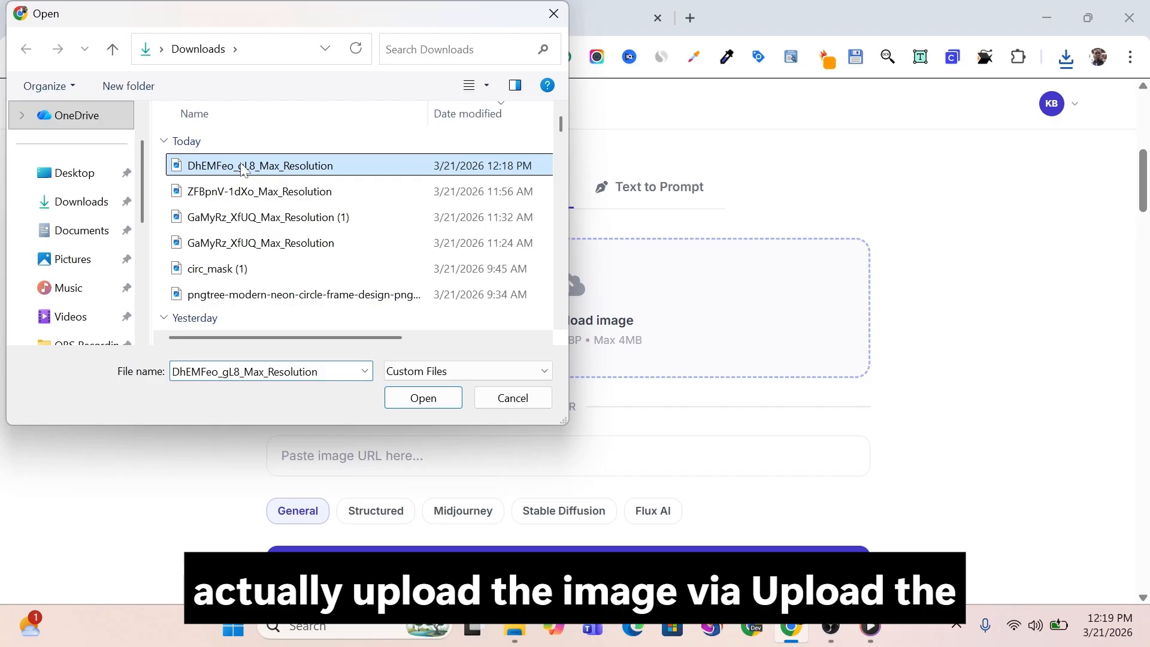
click(423, 395)
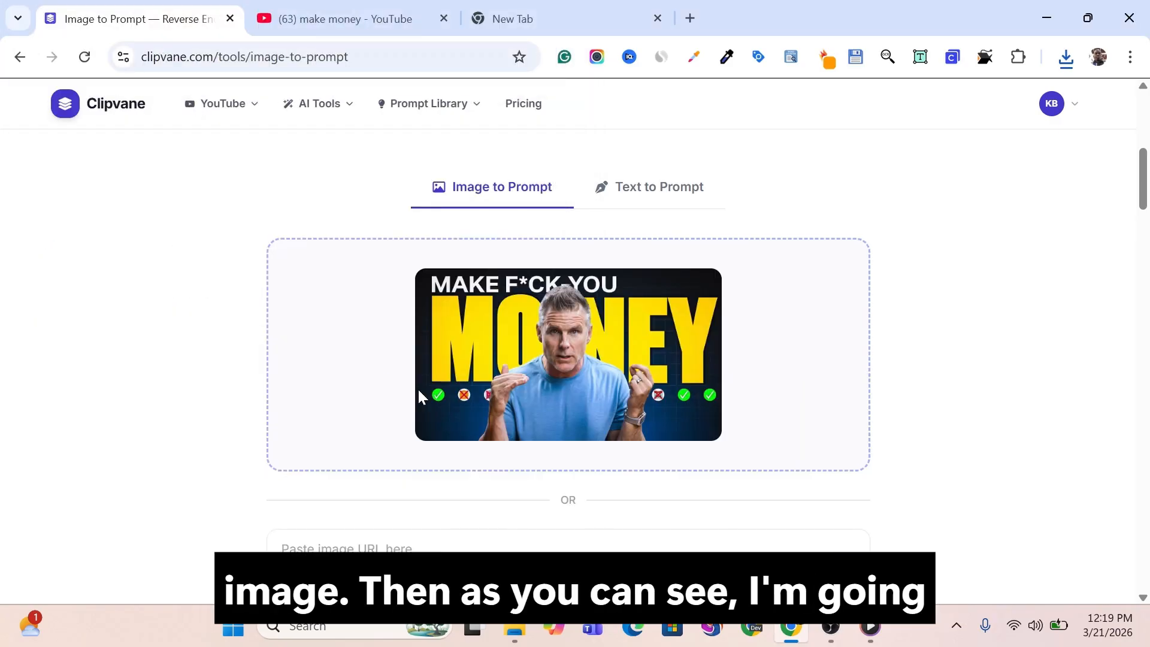
Generate a General-style prompt from the uploaded thumbnail and bring up the generated text.
scroll(883, 389, down, 3)
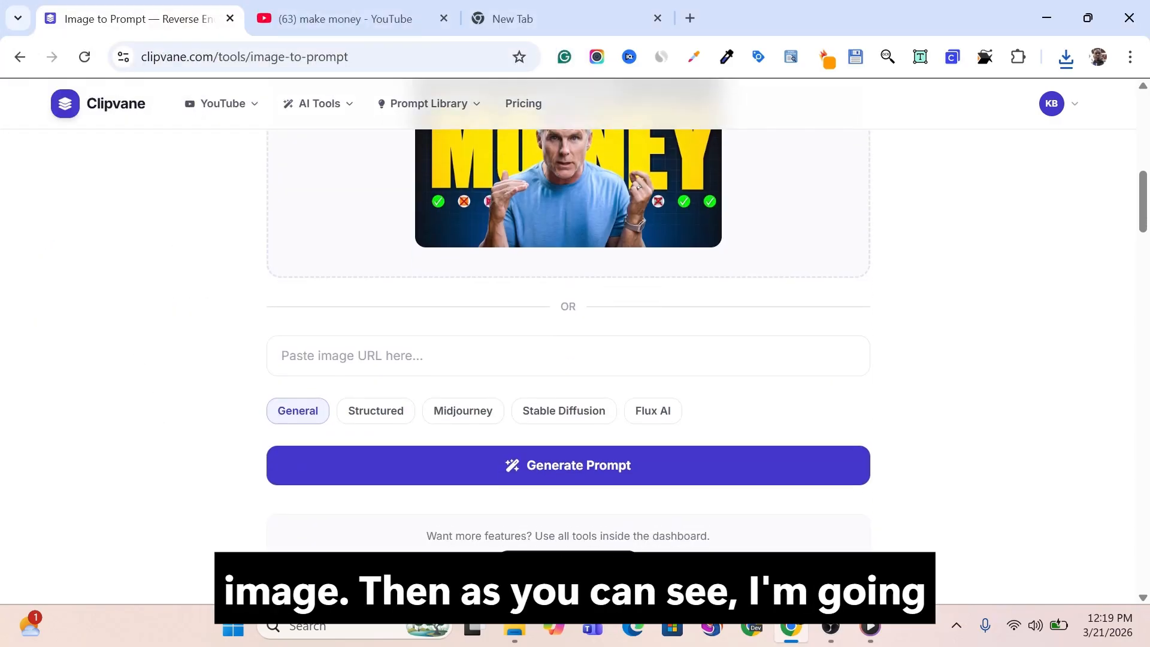
click(567, 464)
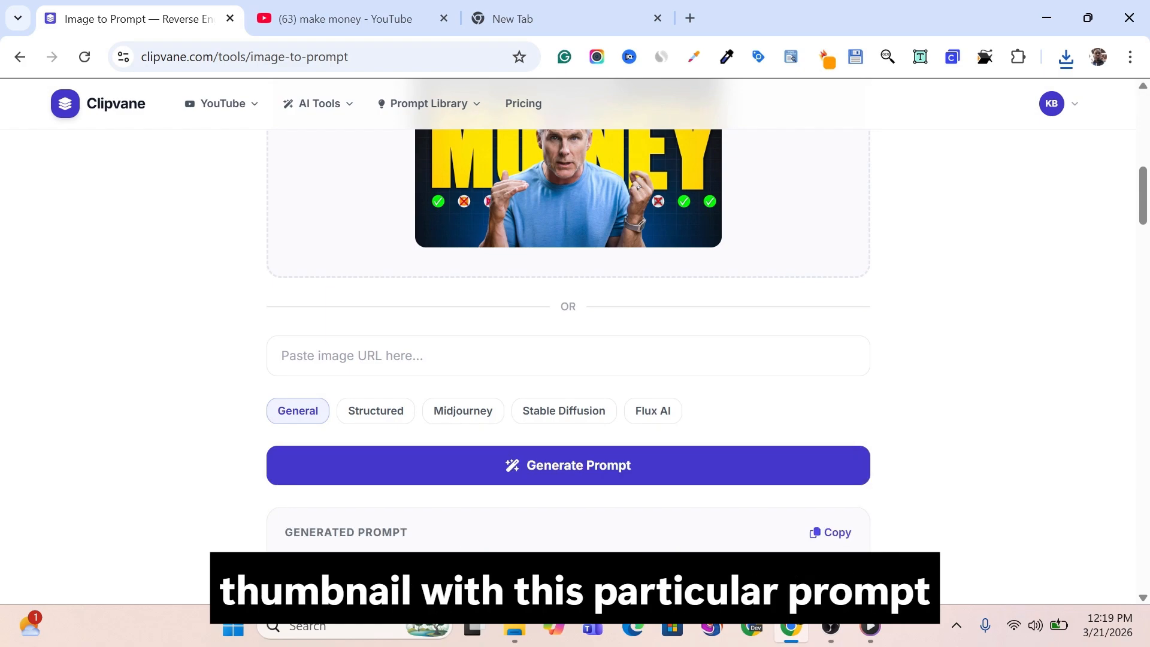
scroll(687, 244, down, 5)
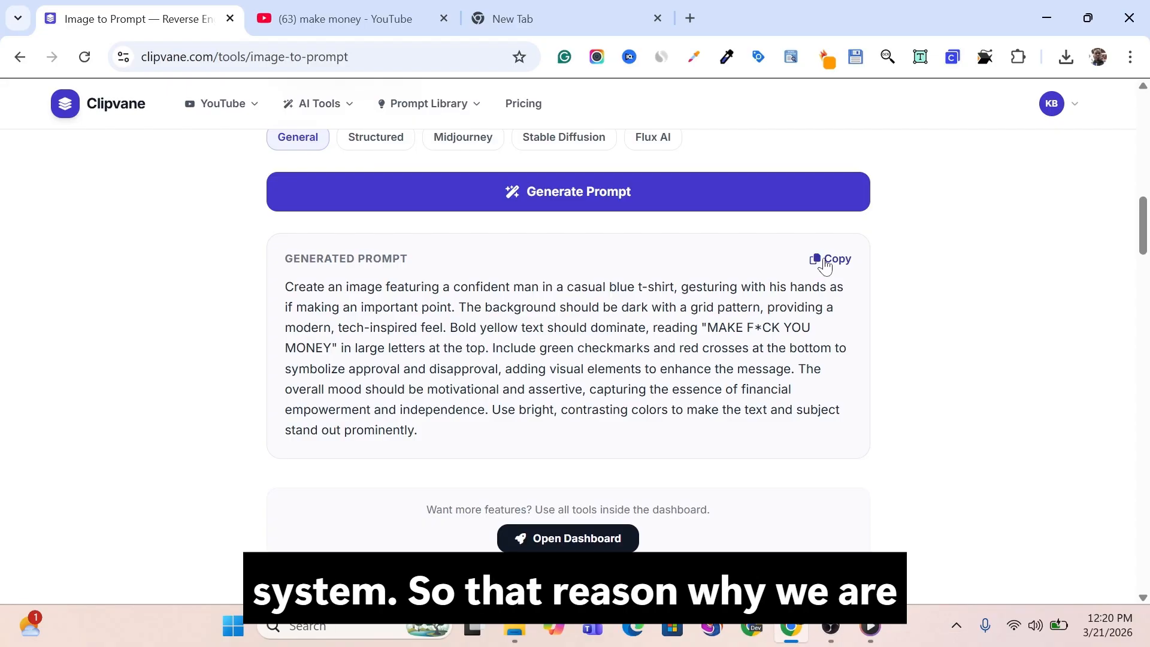
Go to the Clipvane account dashboard and open the Thumbnail AI tool.
scroll(825, 264, up, 15)
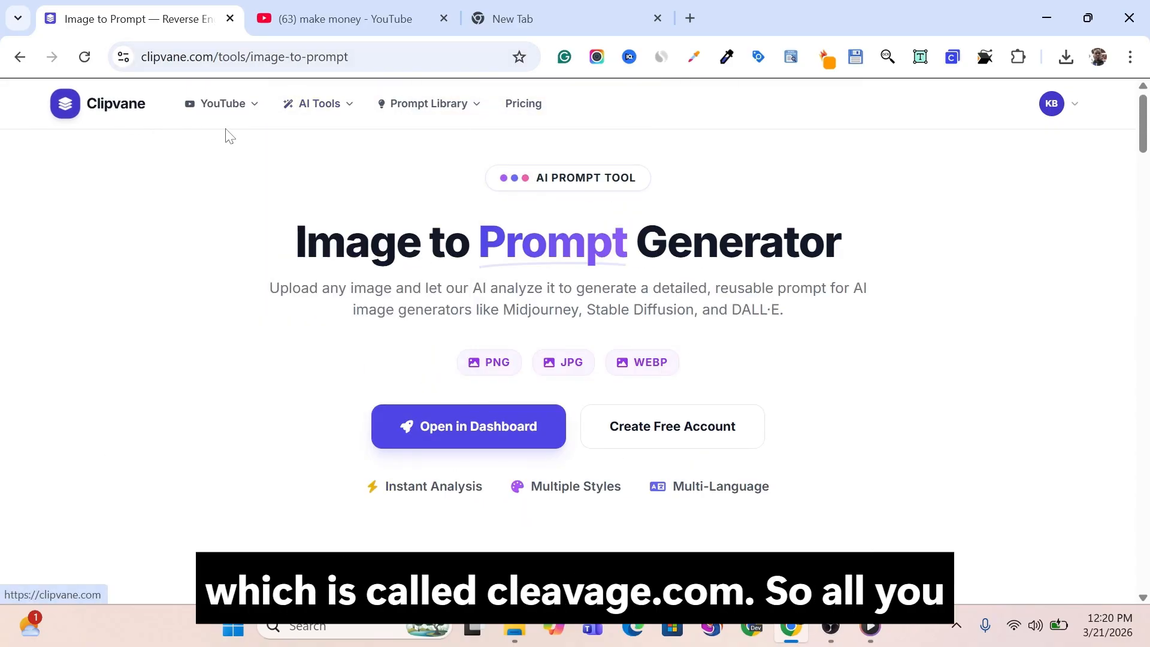
click(1059, 110)
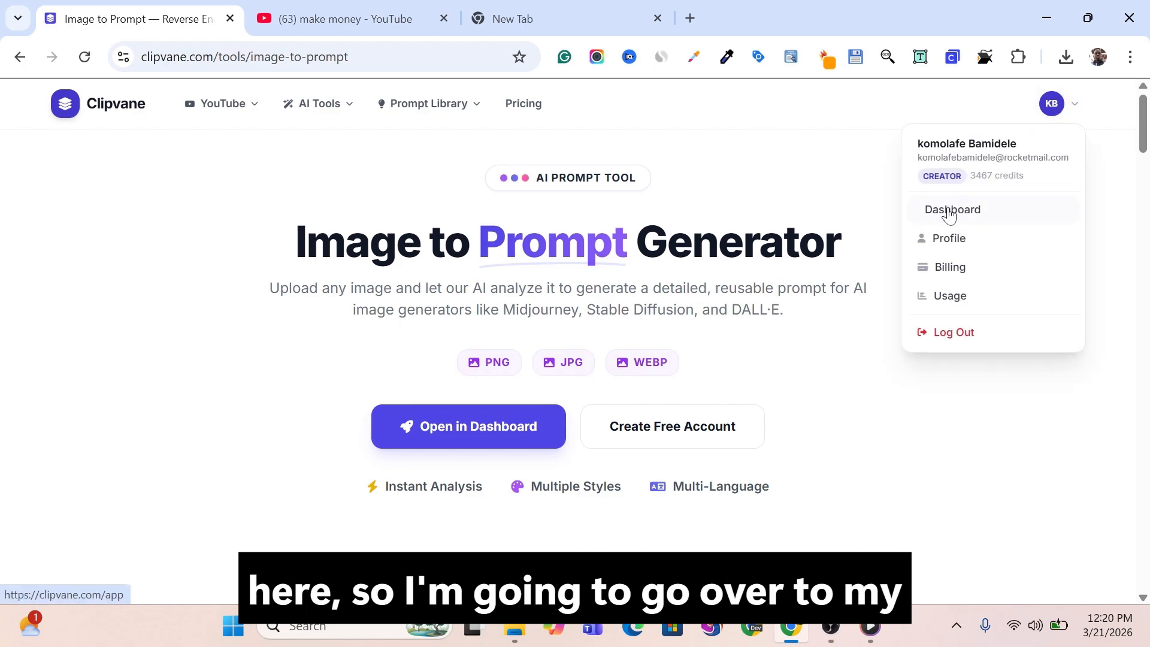
click(934, 219)
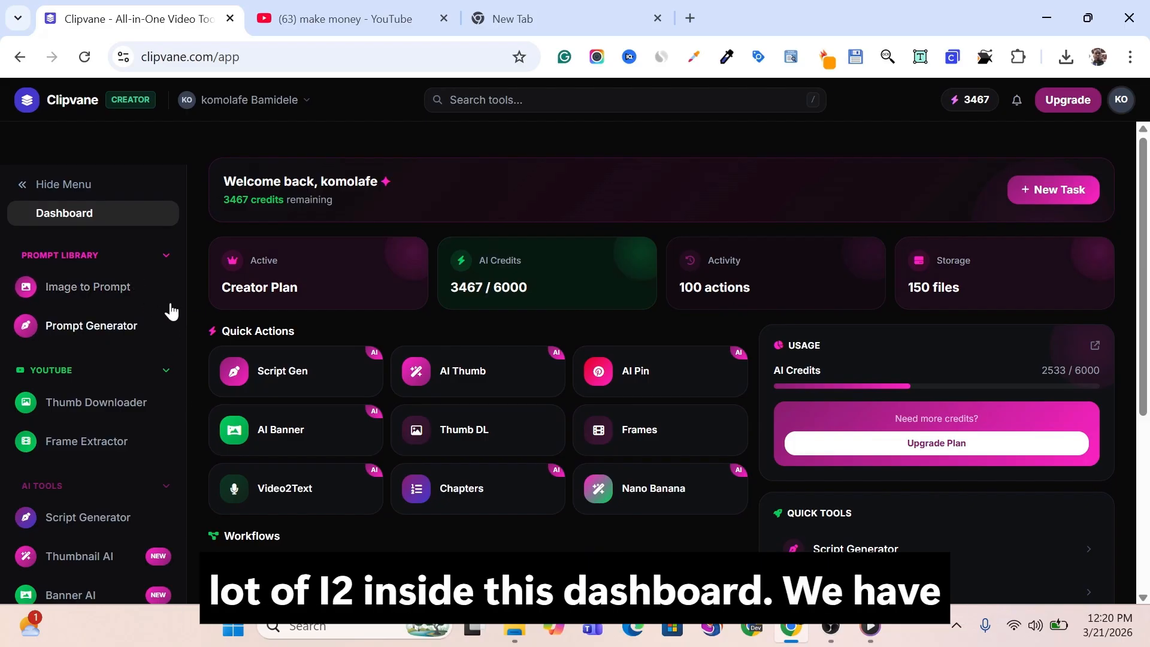
scroll(170, 310, down, 1)
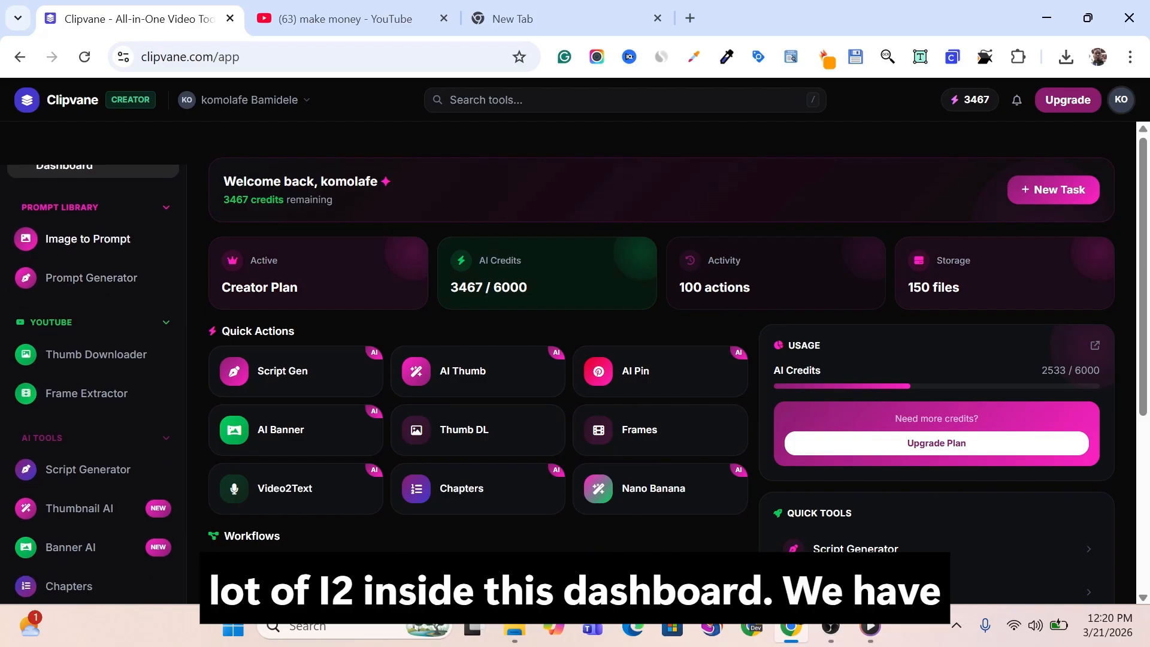
scroll(93, 383, down, 2)
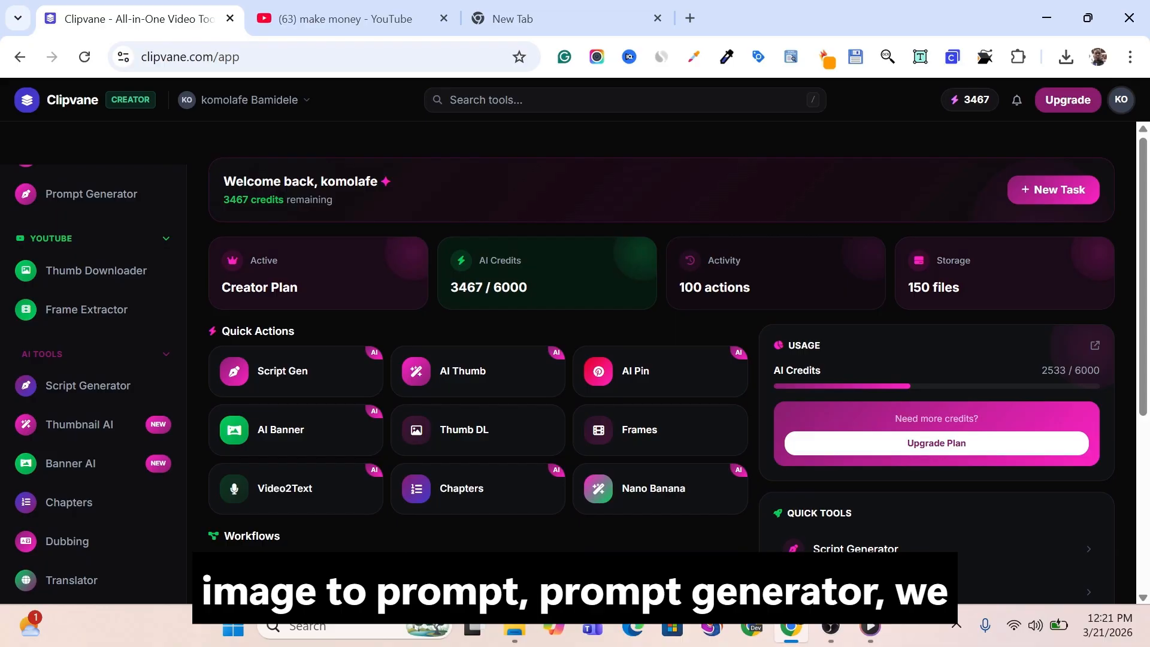
scroll(94, 383, down, 2)
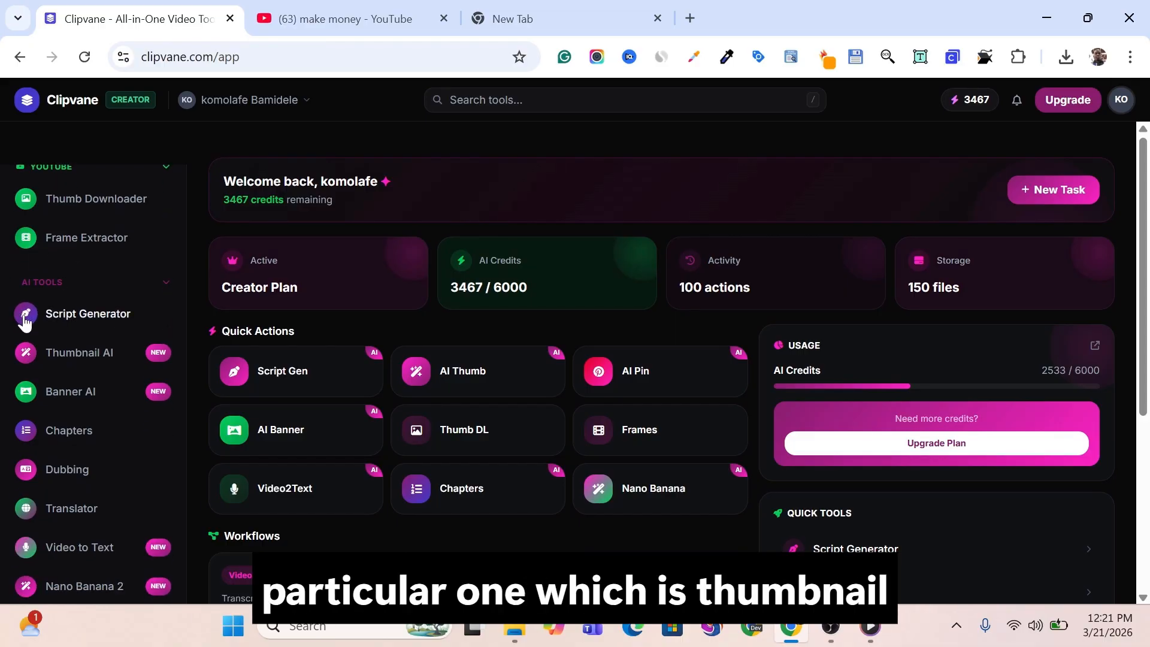
click(87, 357)
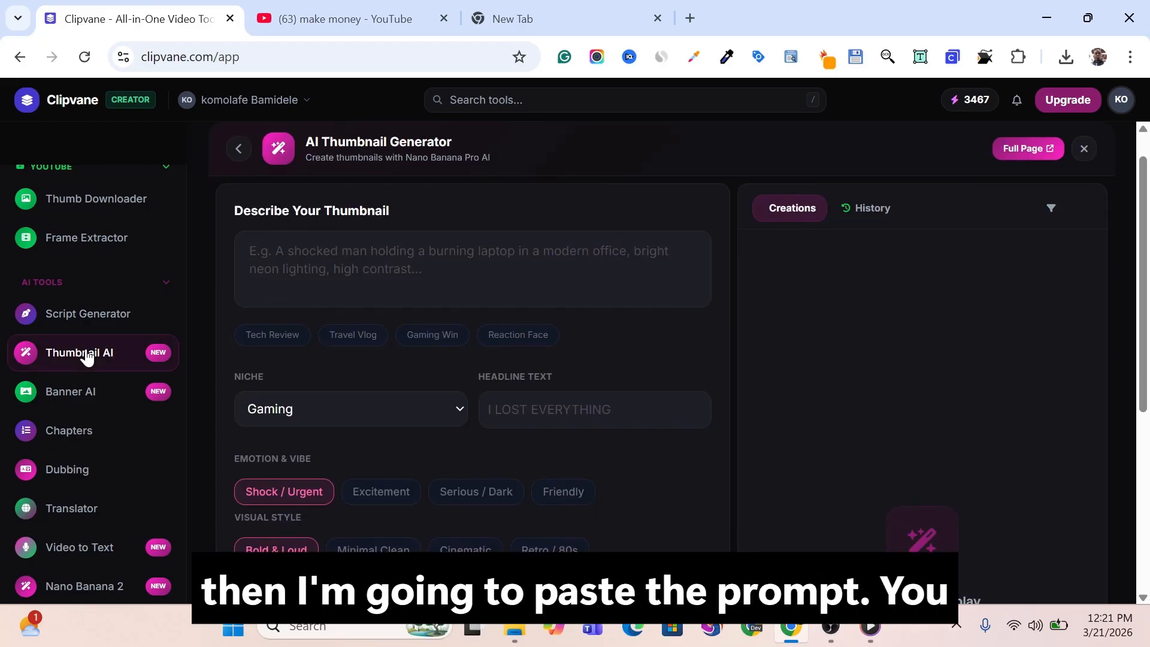
Paste the generated image prompt into the thumbnail description and go back to its beginning.
click(250, 251)
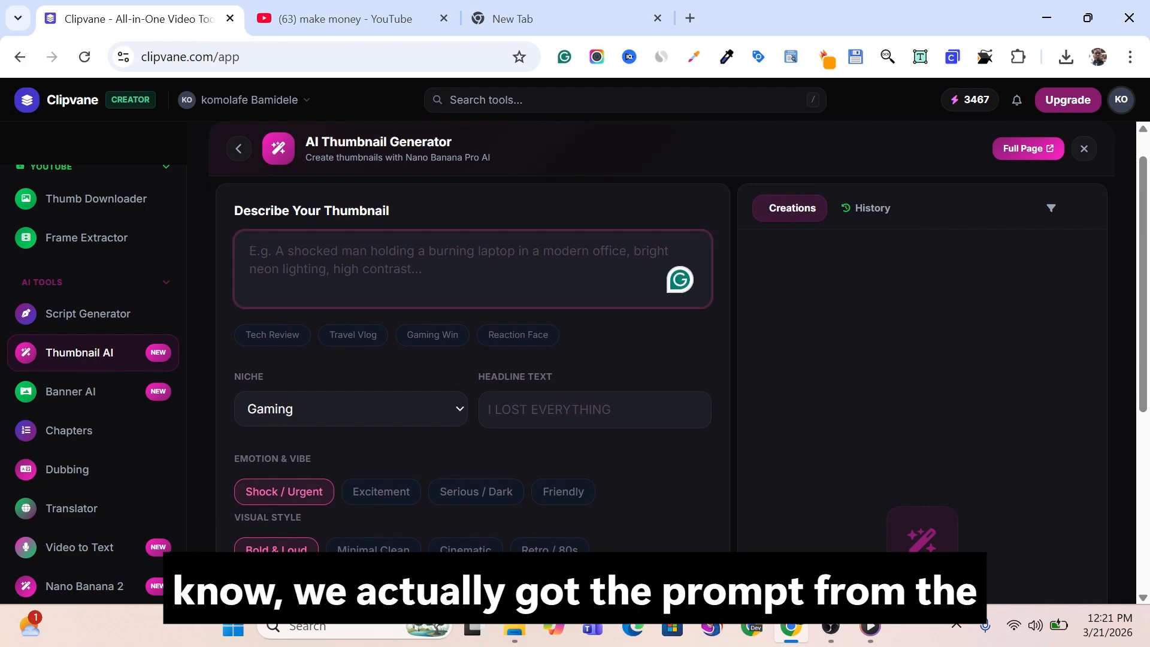
key(ctrl+v)
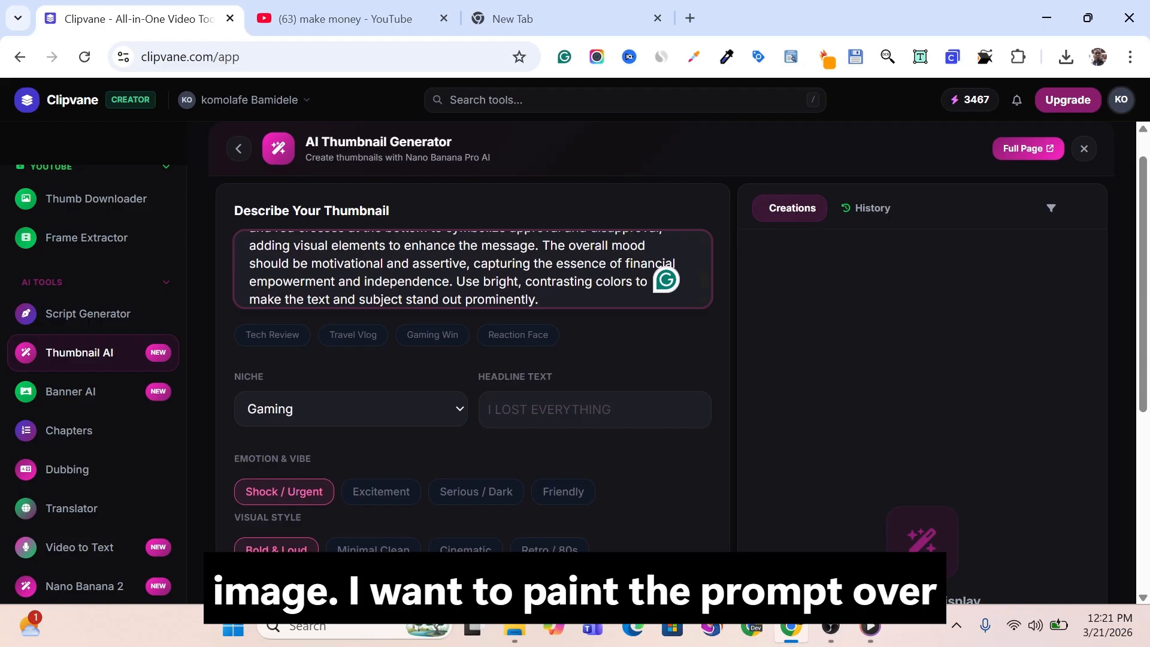
scroll(462, 270, up, 5)
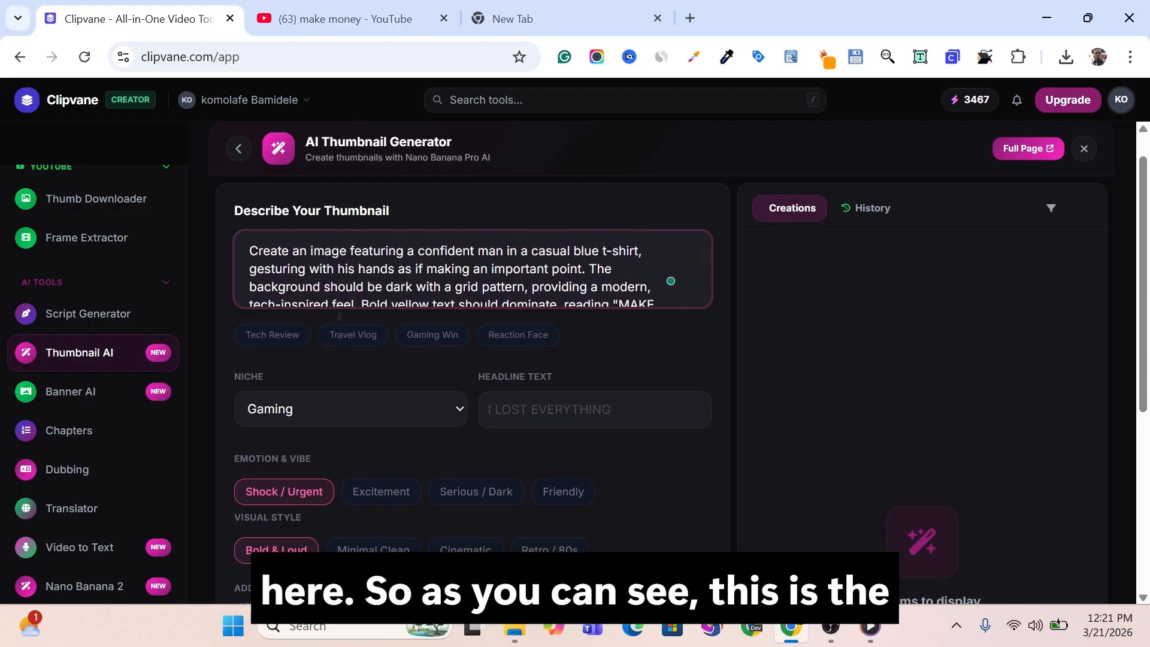
scroll(412, 254, up, 1)
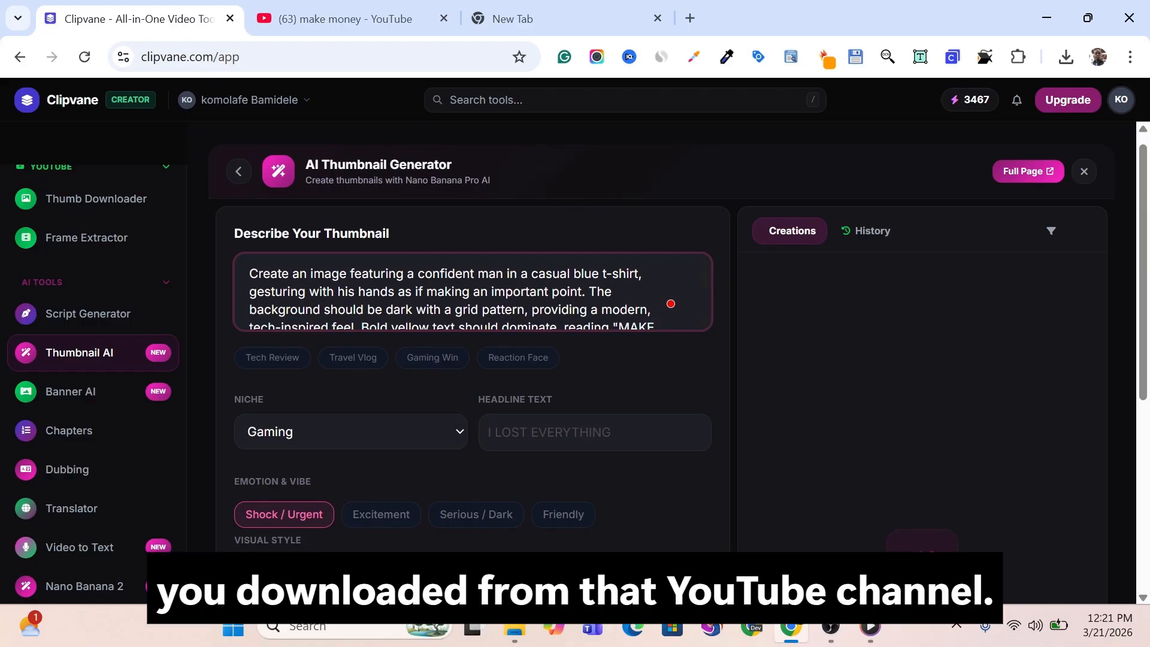
Check the original "The Only 25 Ways to Make Money in 2026" thumbnail on YouTube, then return to Clipvane.
click(333, 19)
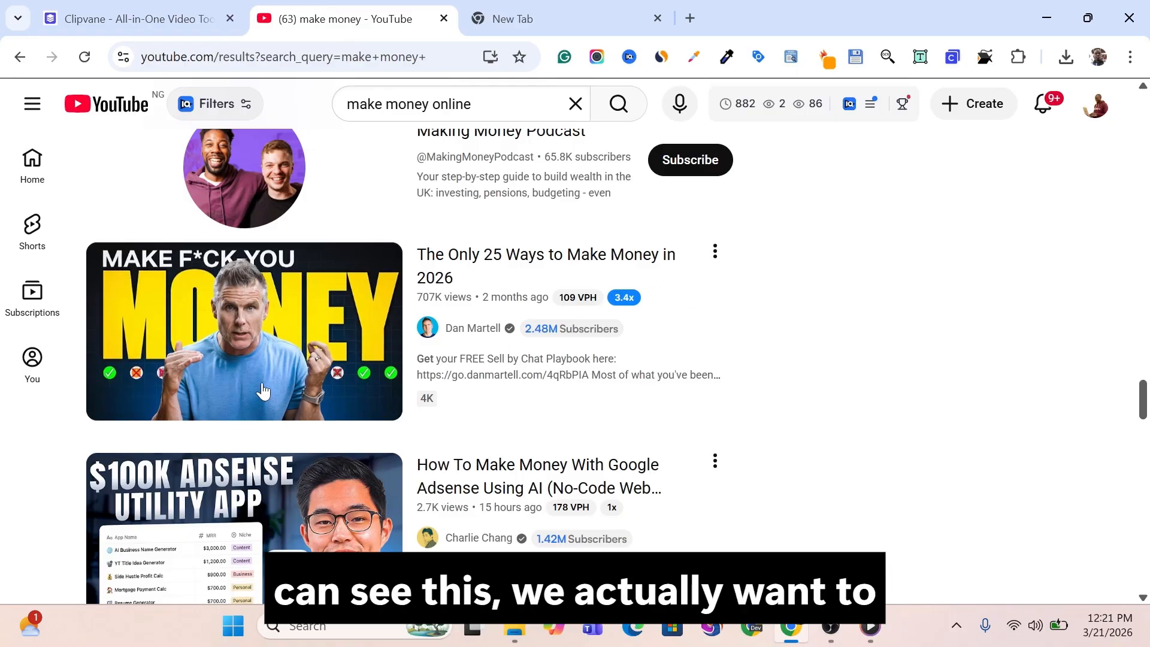
mouse_move(291, 367)
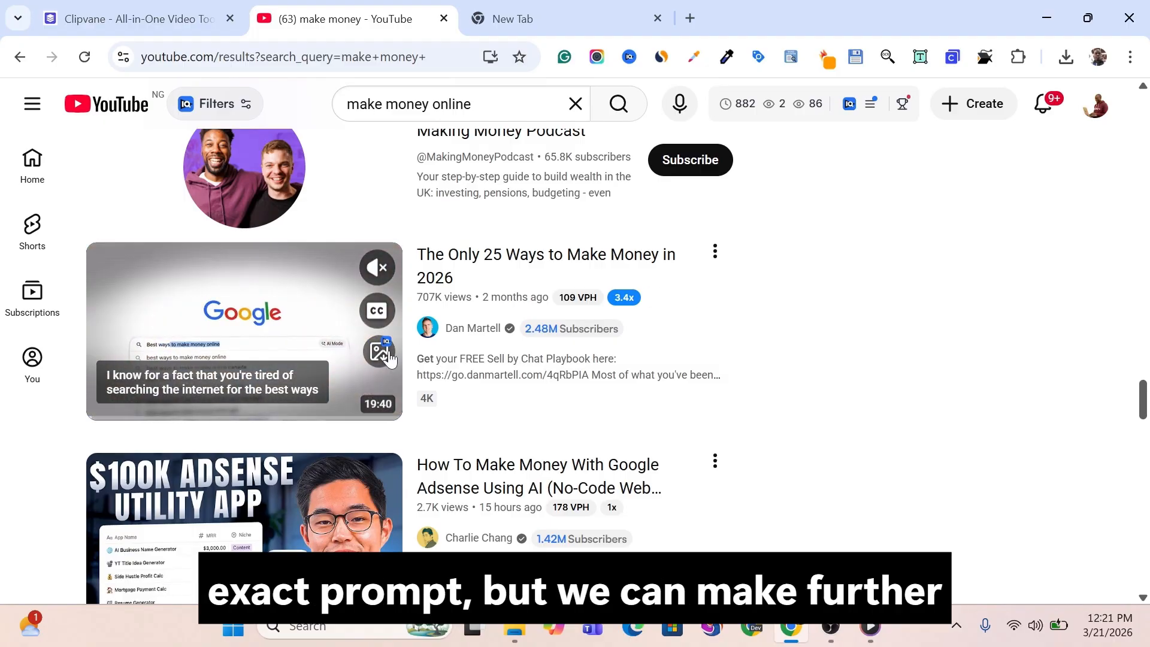
click(126, 12)
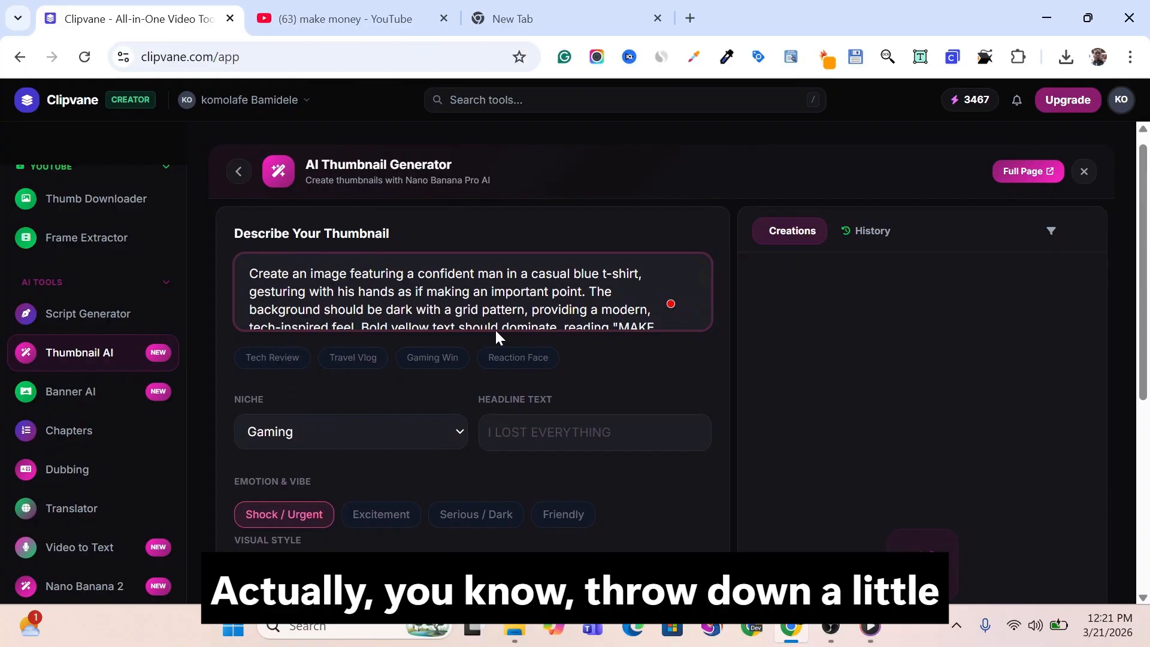
Upload DhEMFeo_gL8_Max_Resolution from the Downloads folder as the first visual reference.
scroll(495, 328, down, 5)
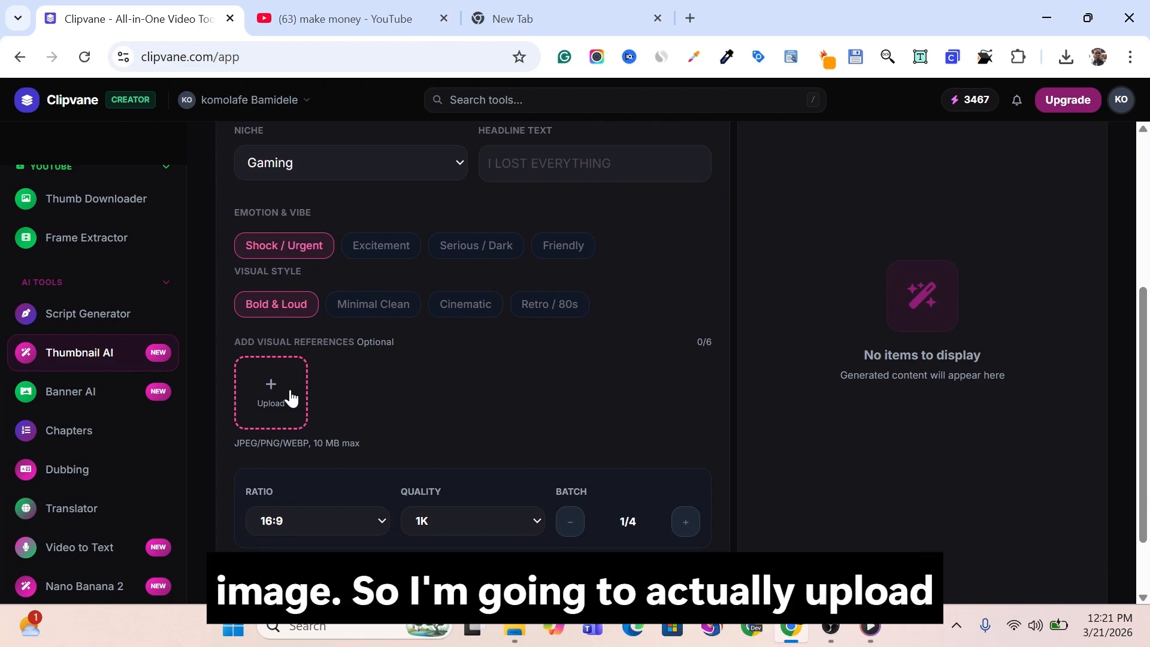
click(286, 394)
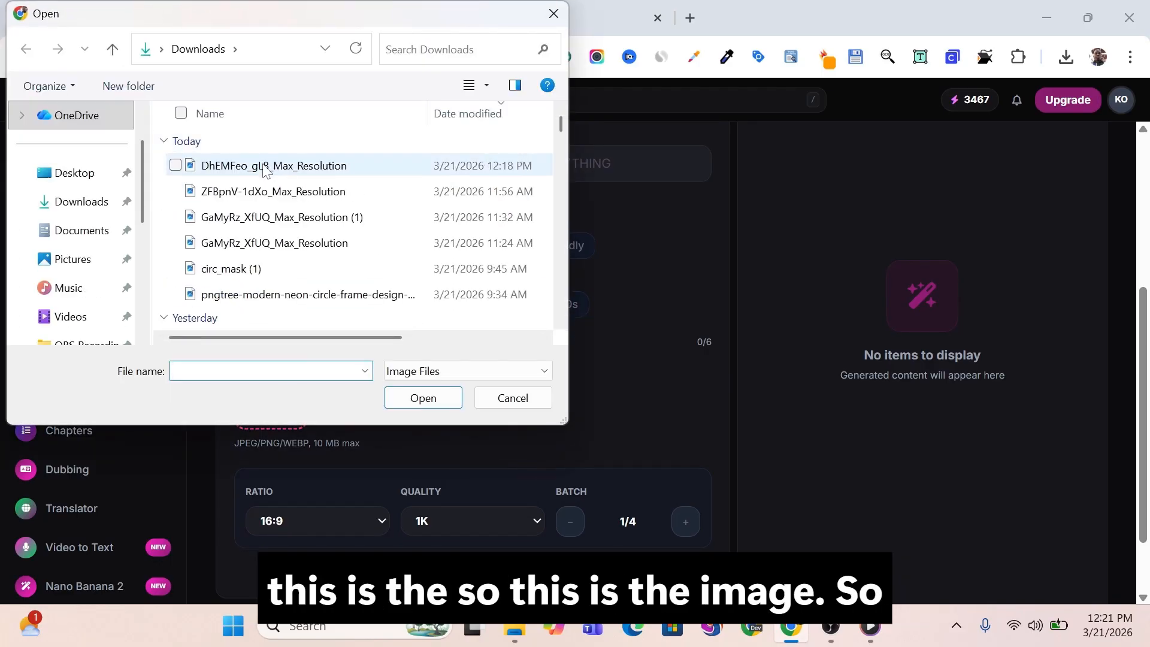
click(266, 170)
click(425, 399)
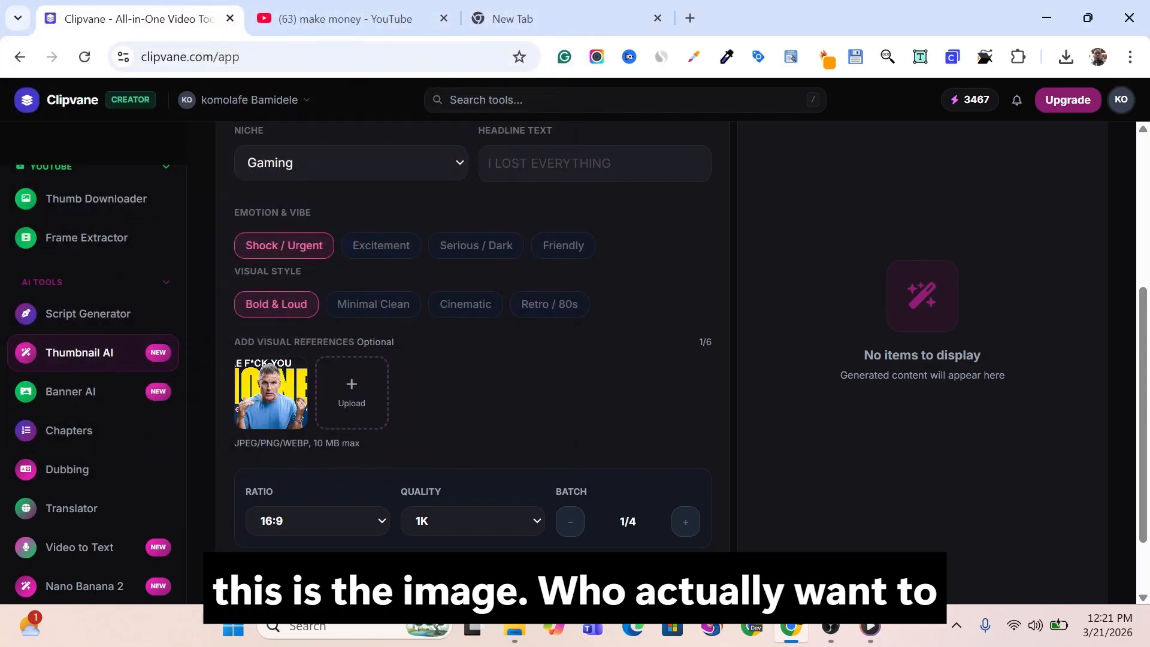
Search Downloads for the creator's portrait by first name and upload the Picsart-AiImageEnhancer version as the second visual reference.
scroll(470, 422, up, 3)
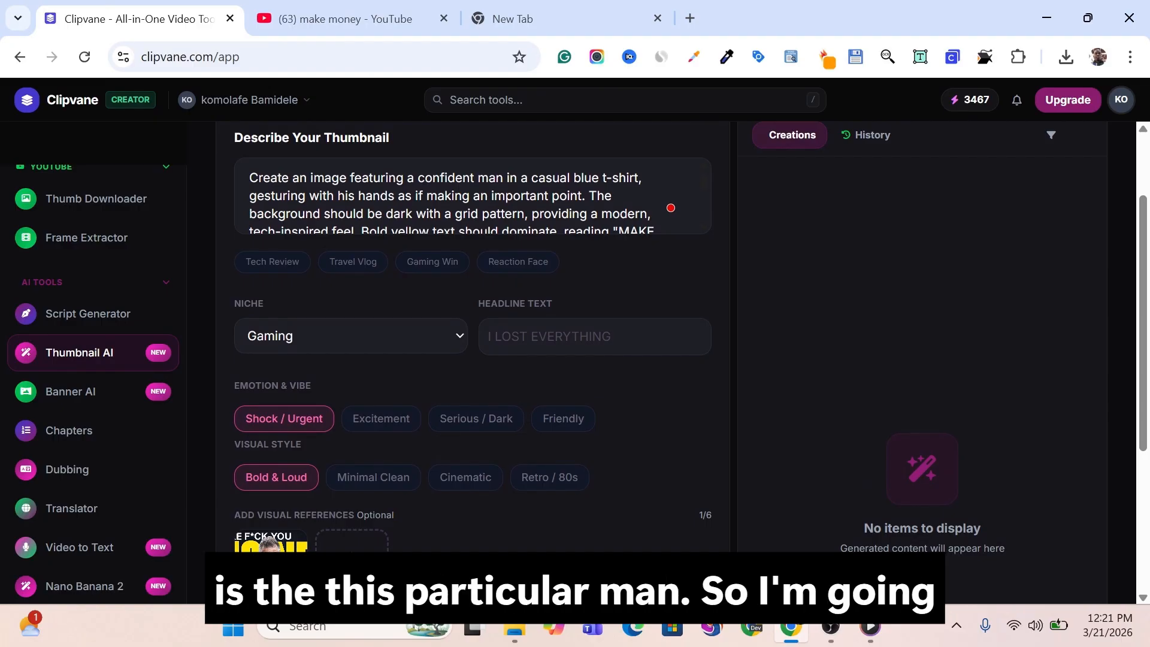
scroll(671, 208, down, 2)
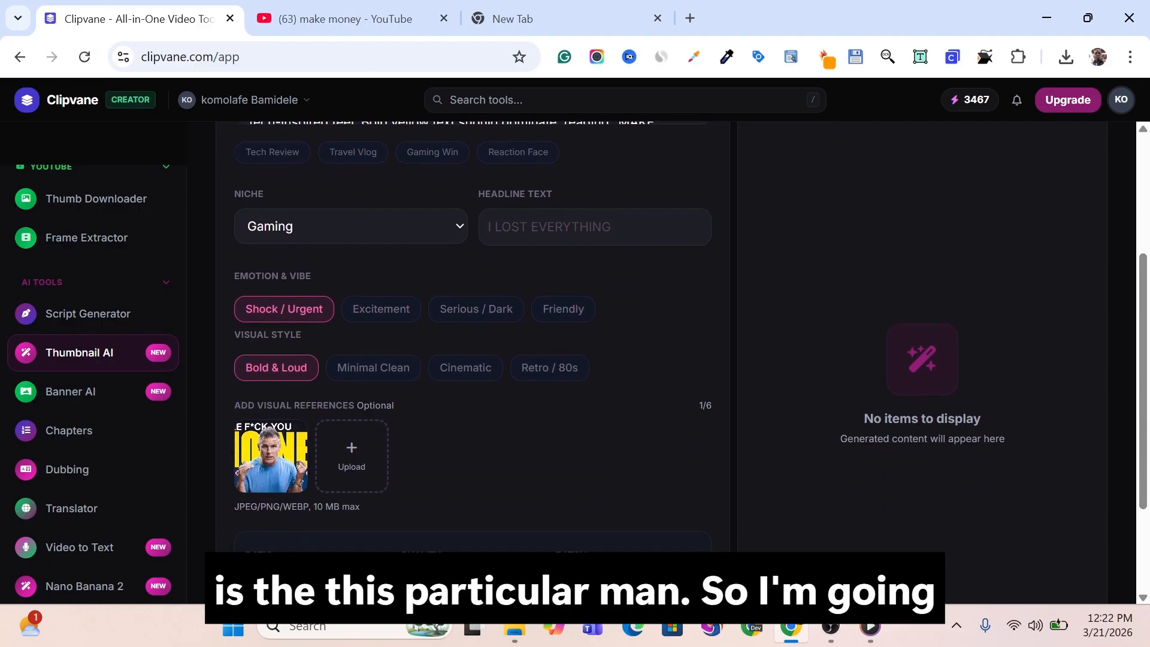
click(355, 462)
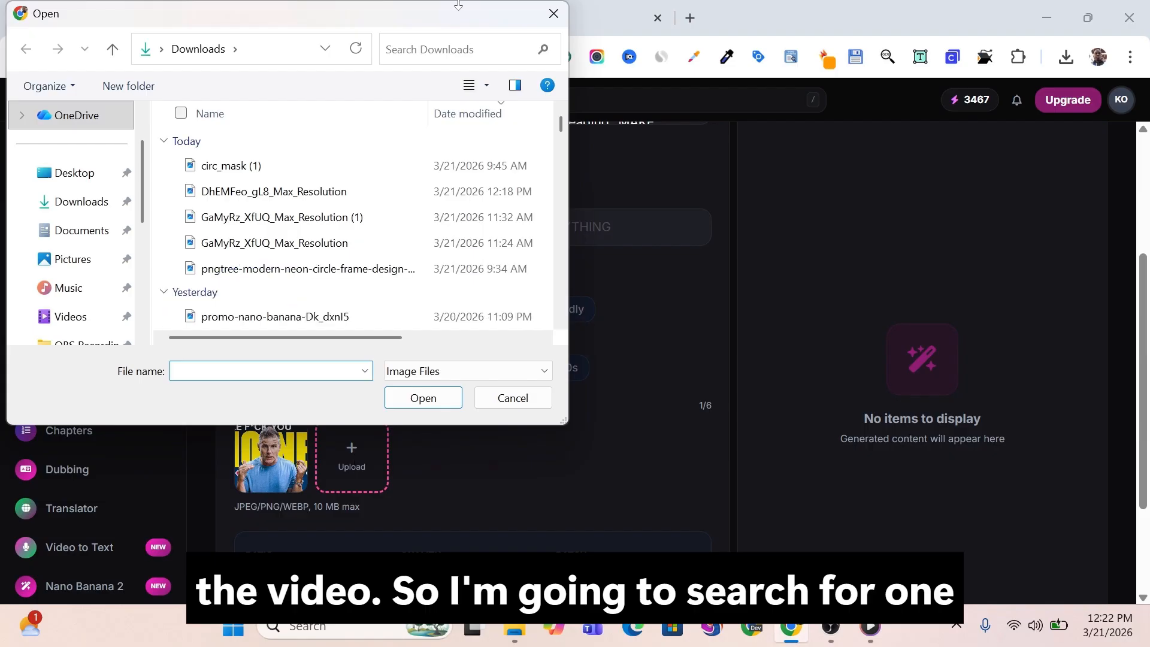
click(413, 50)
text(dele)
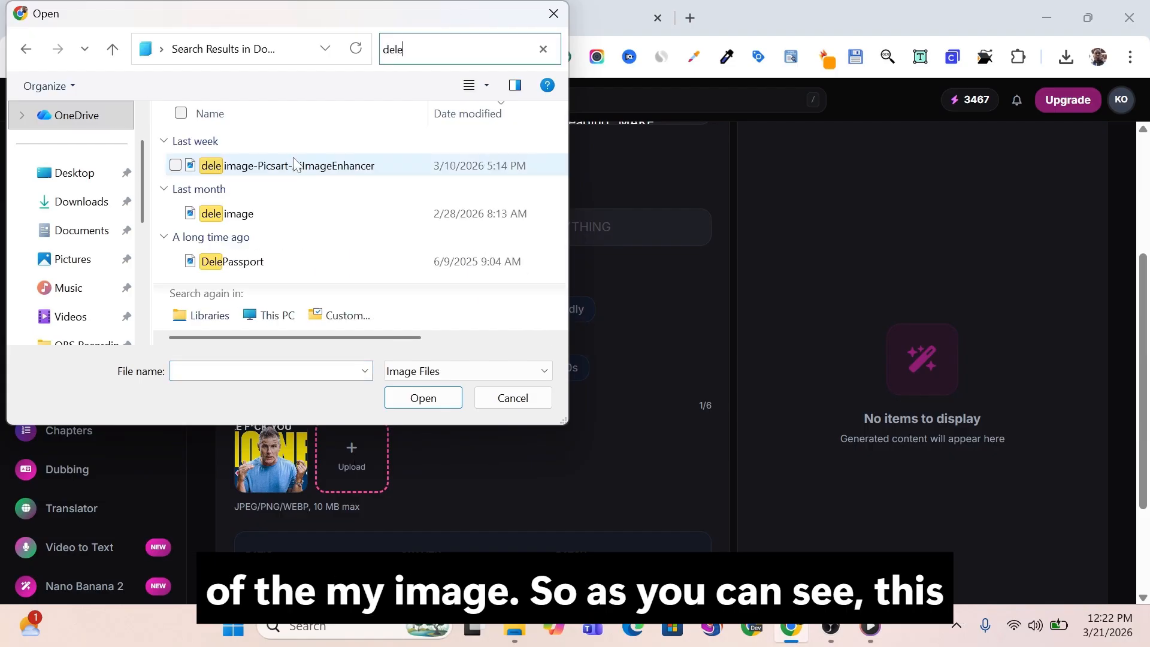
click(293, 158)
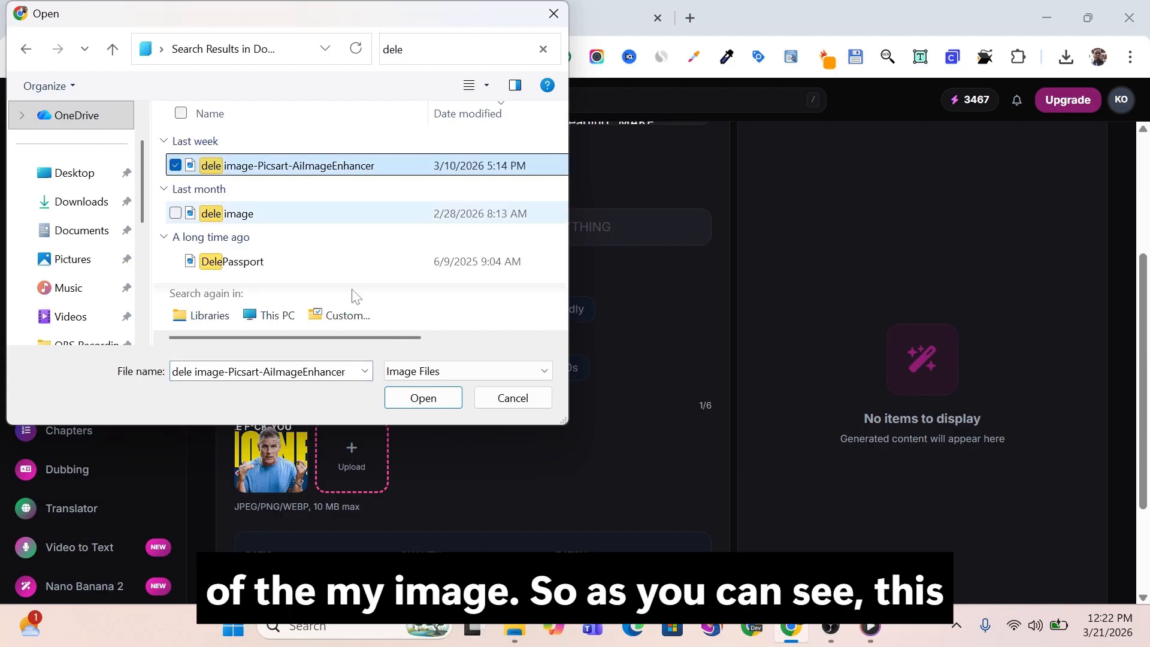
click(412, 400)
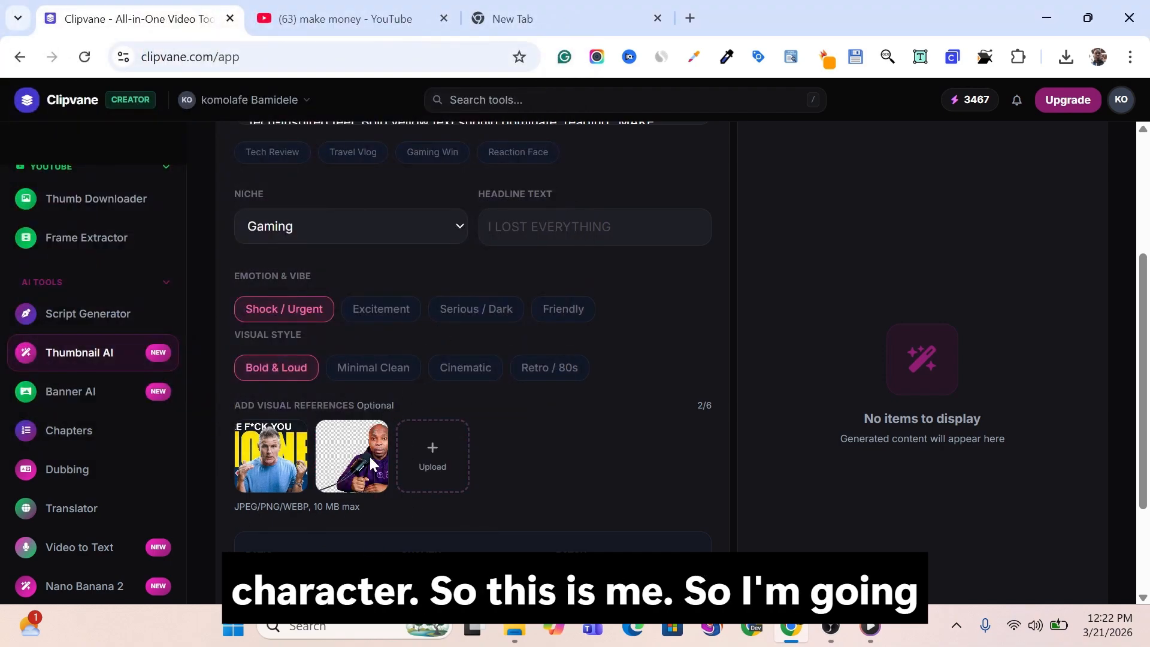
Insert "use the first image as the base," at the very start of the thumbnail prompt.
scroll(562, 434, up, 4)
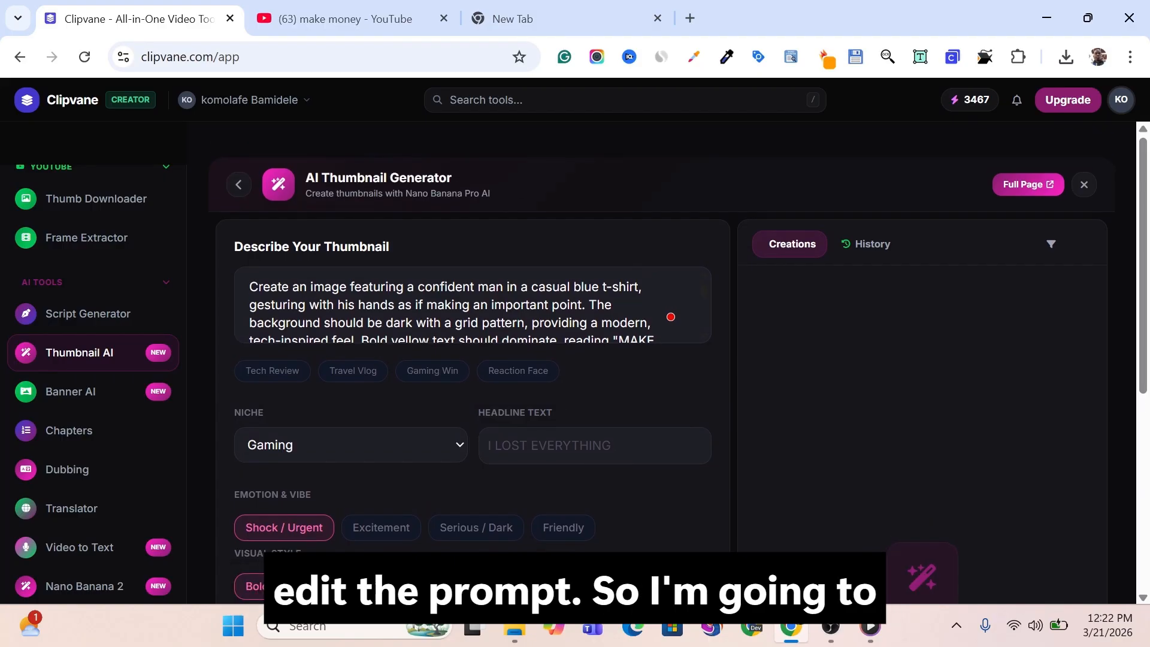
click(249, 287)
text(use )
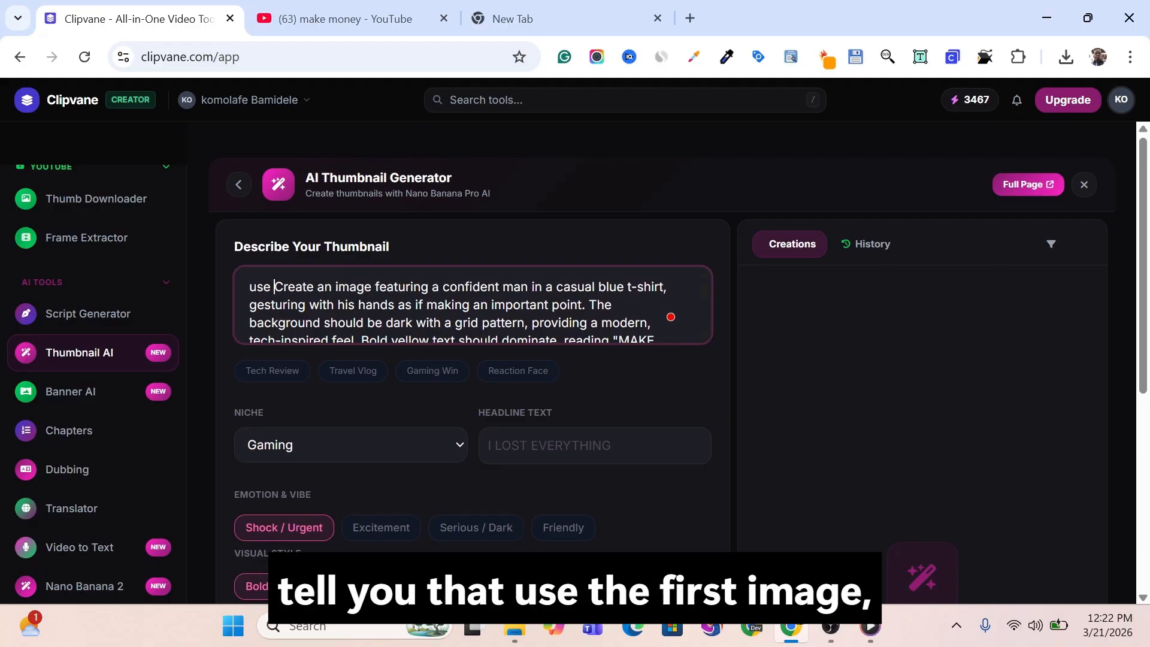
text(the f)
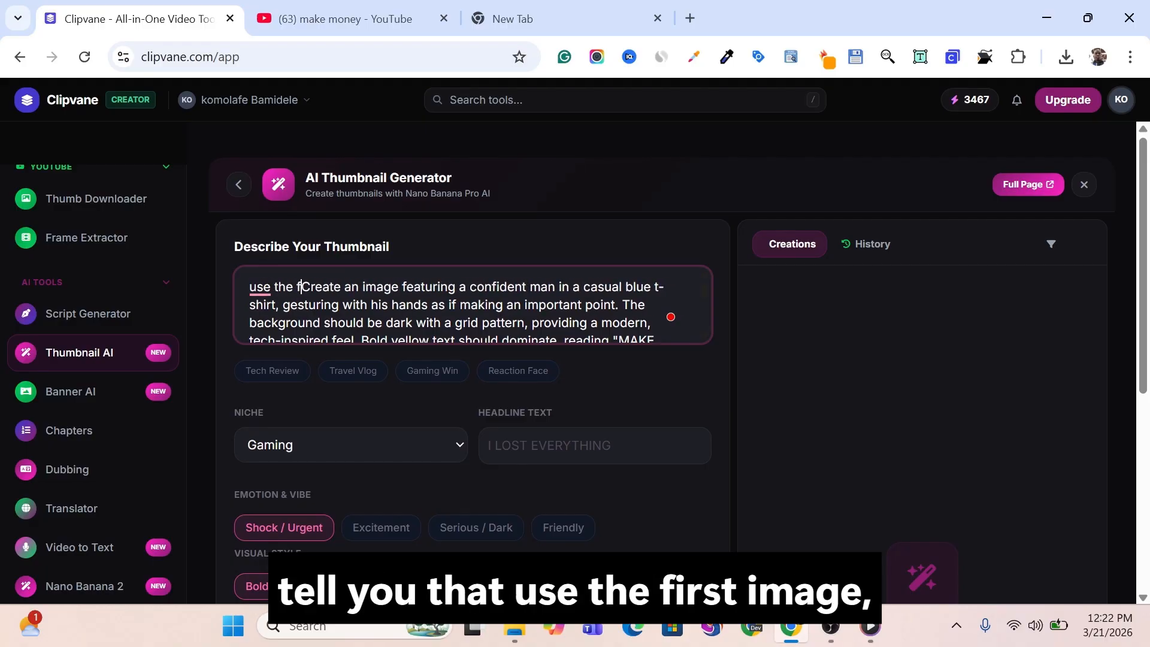
text(irst image as)
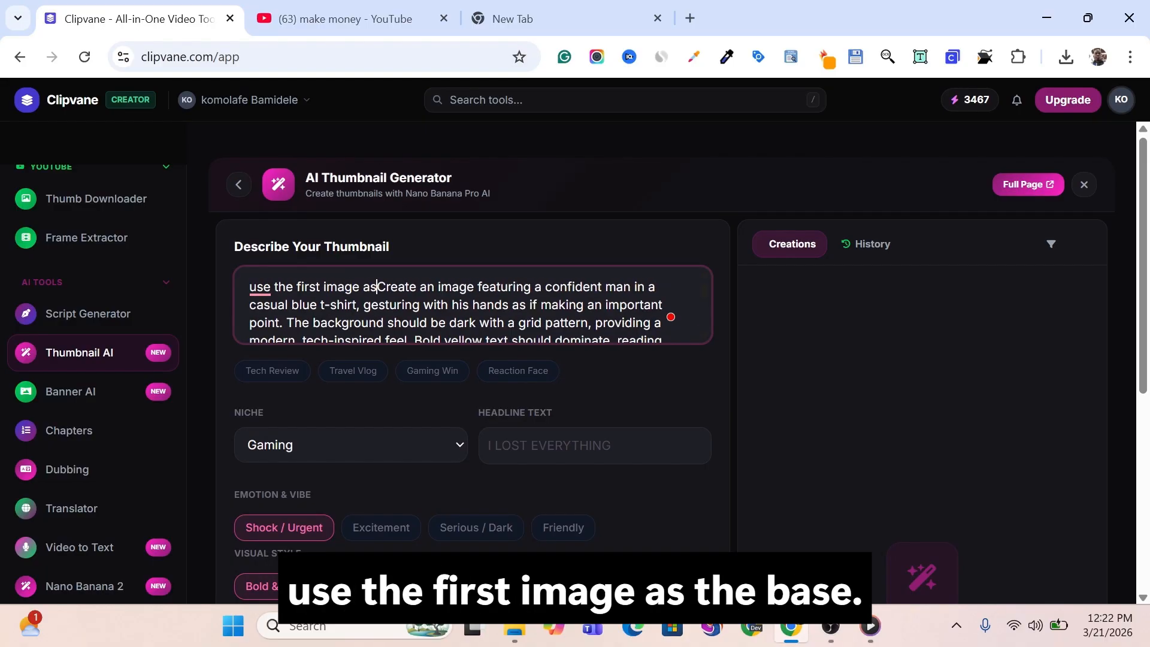
text( the base)
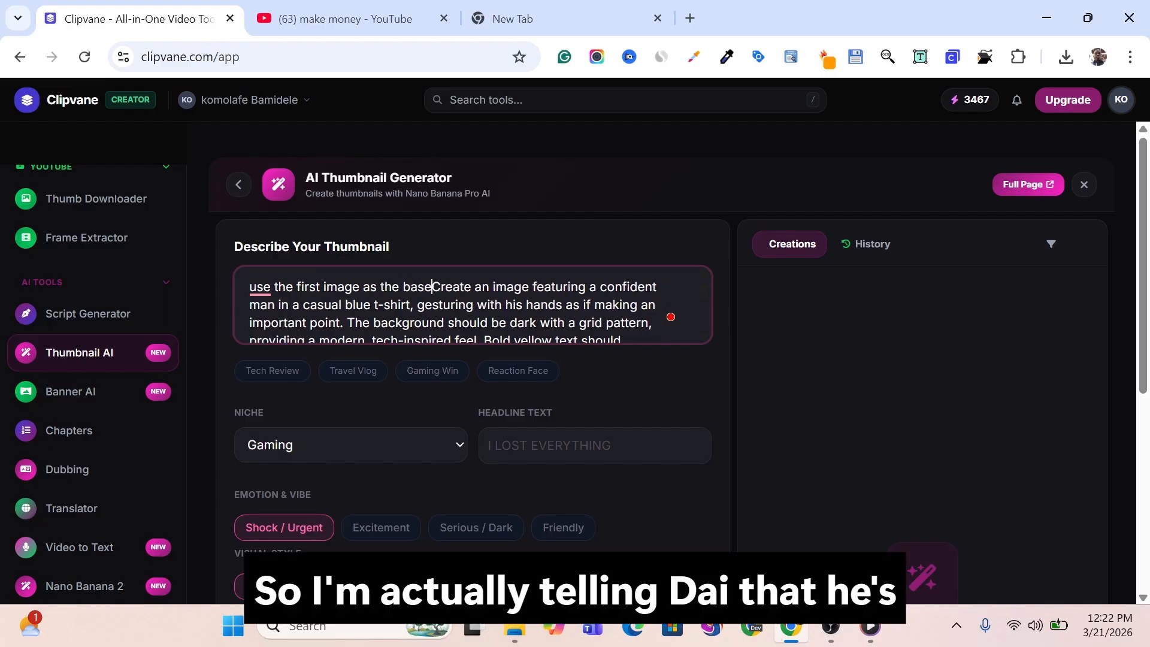
text(,)
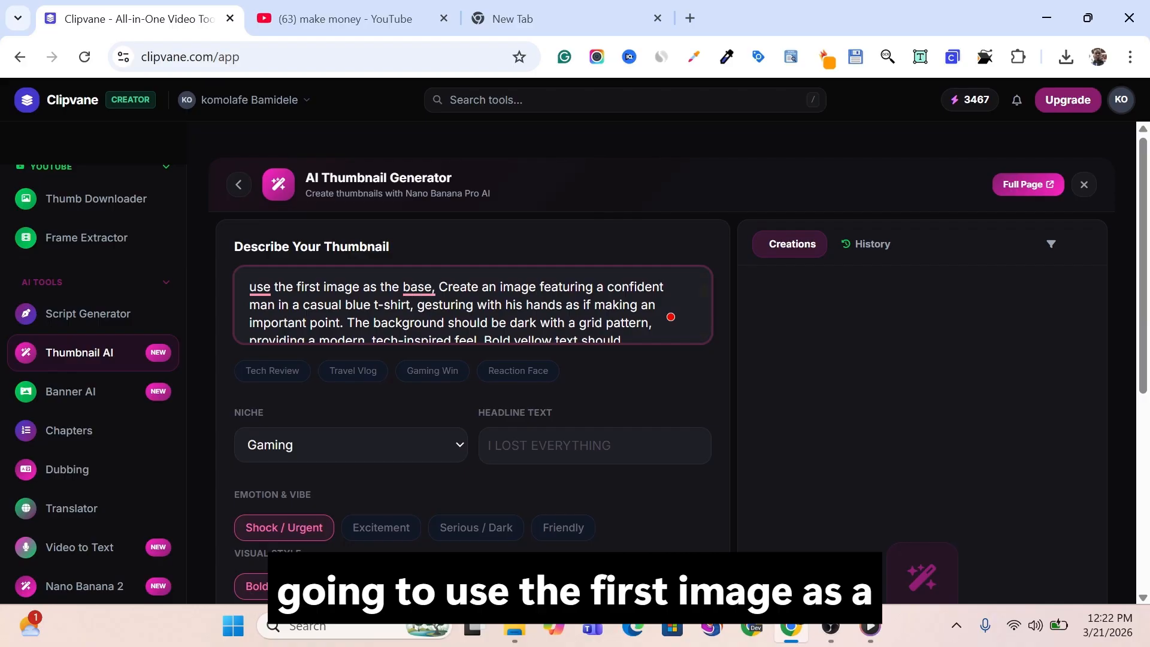
Accept the suggested capitalization and punctuation corrections so the opening sentence reads "Use the first image as the base.".
click(260, 286)
click(264, 337)
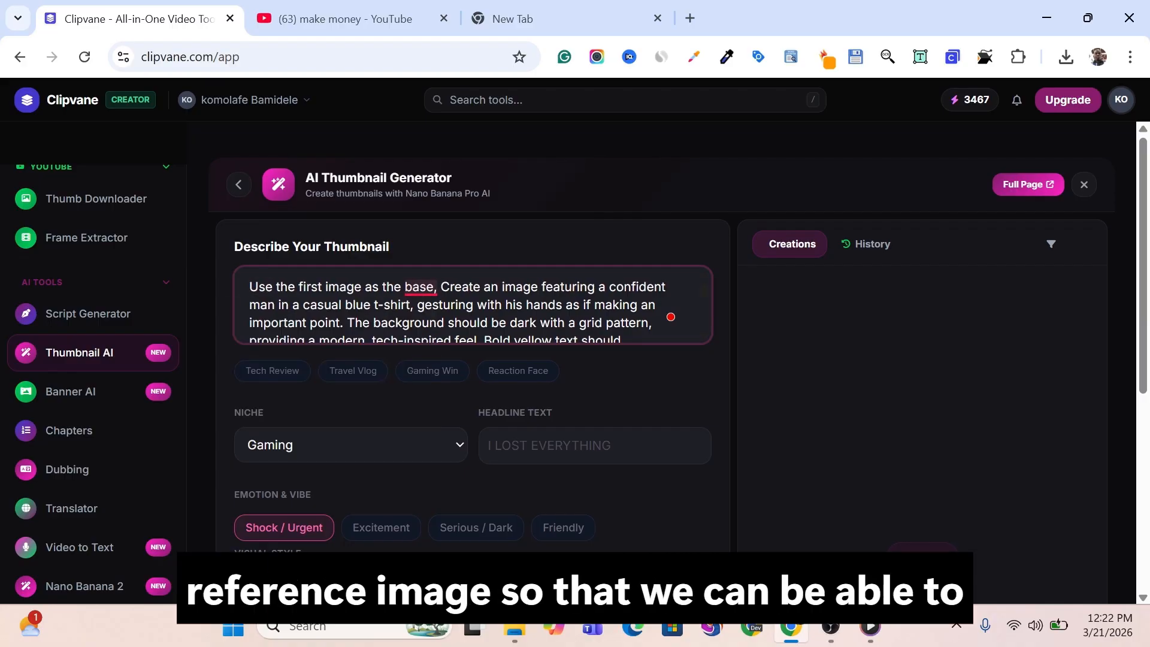
click(419, 287)
click(422, 336)
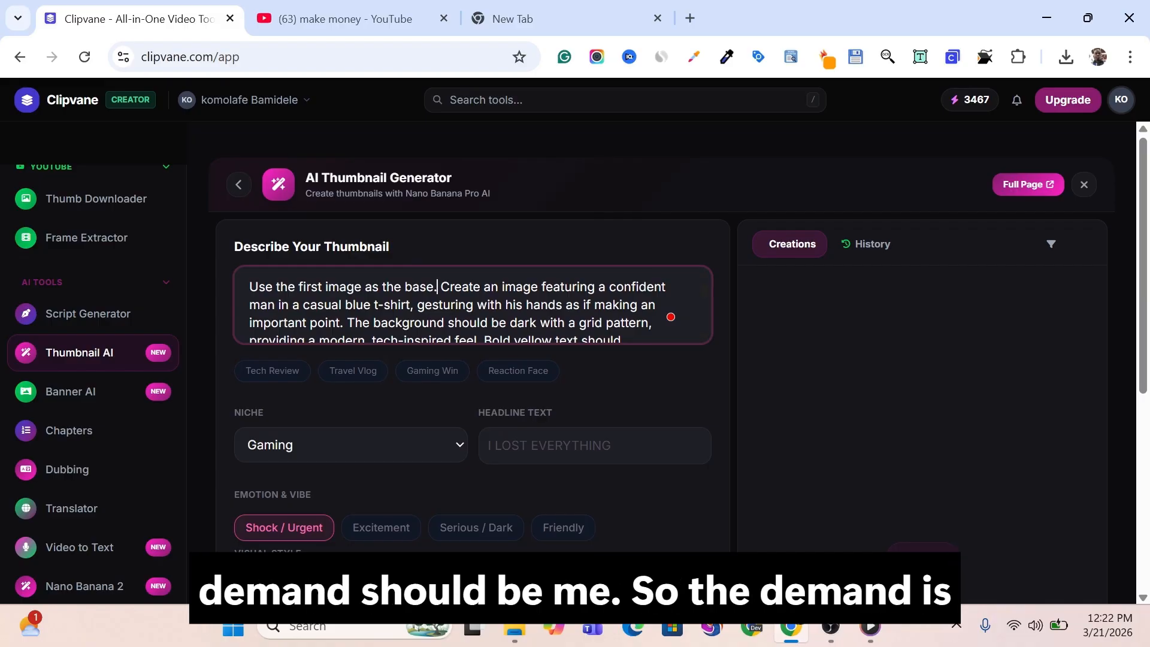
Change the man's description from the casual blue t-shirt to "using the second image uploaded,", applying the suggested rewording.
click(275, 304)
scroll(473, 359, down, 3)
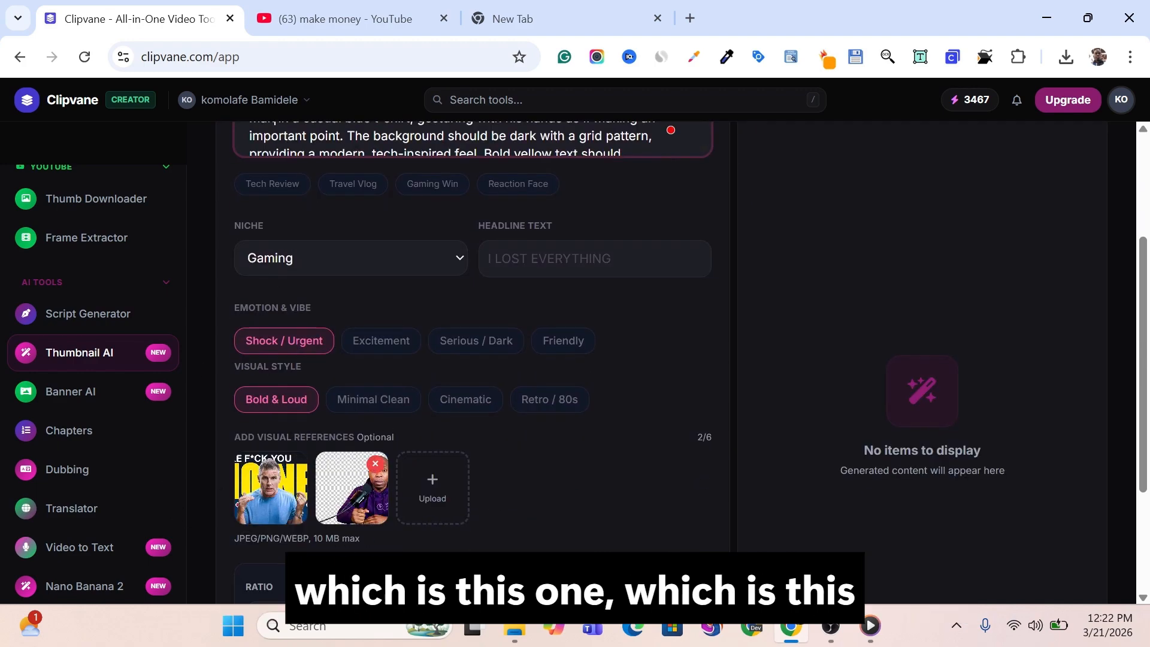
scroll(343, 505, up, 3)
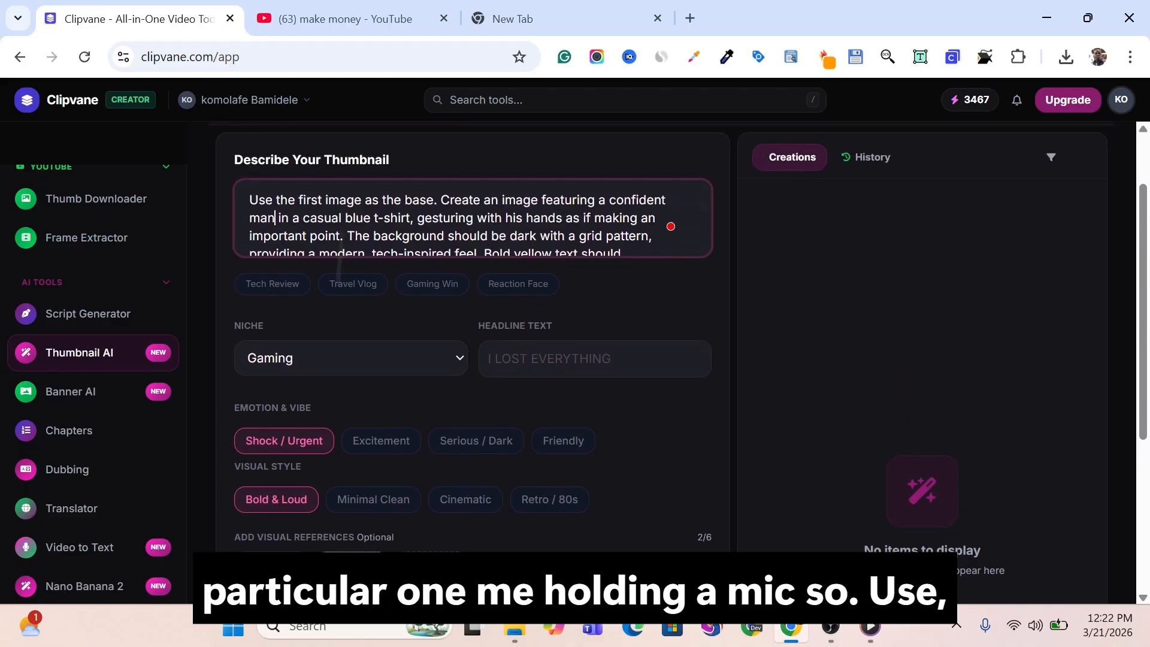
click(279, 280)
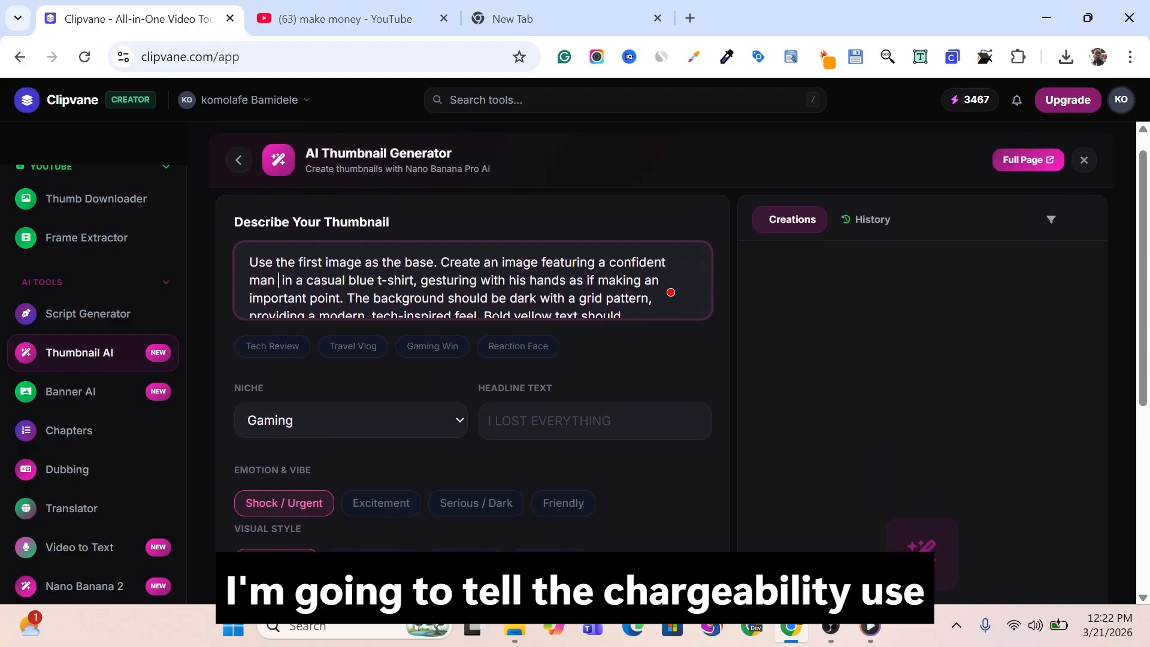
text(use the second i)
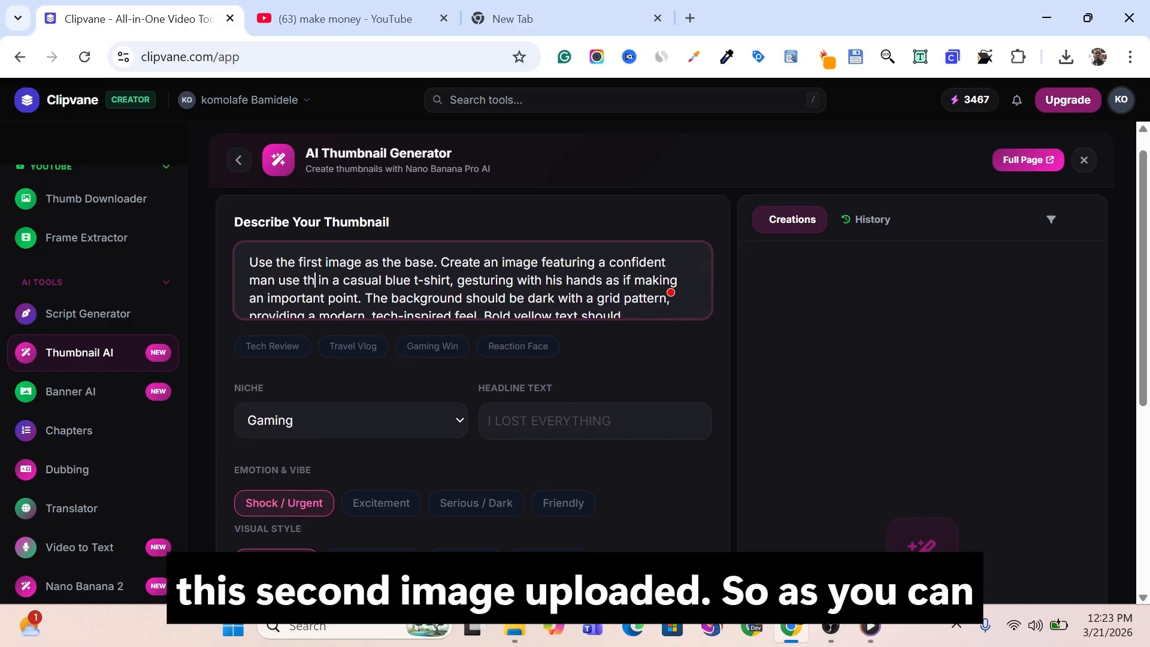
text(mage uploaded)
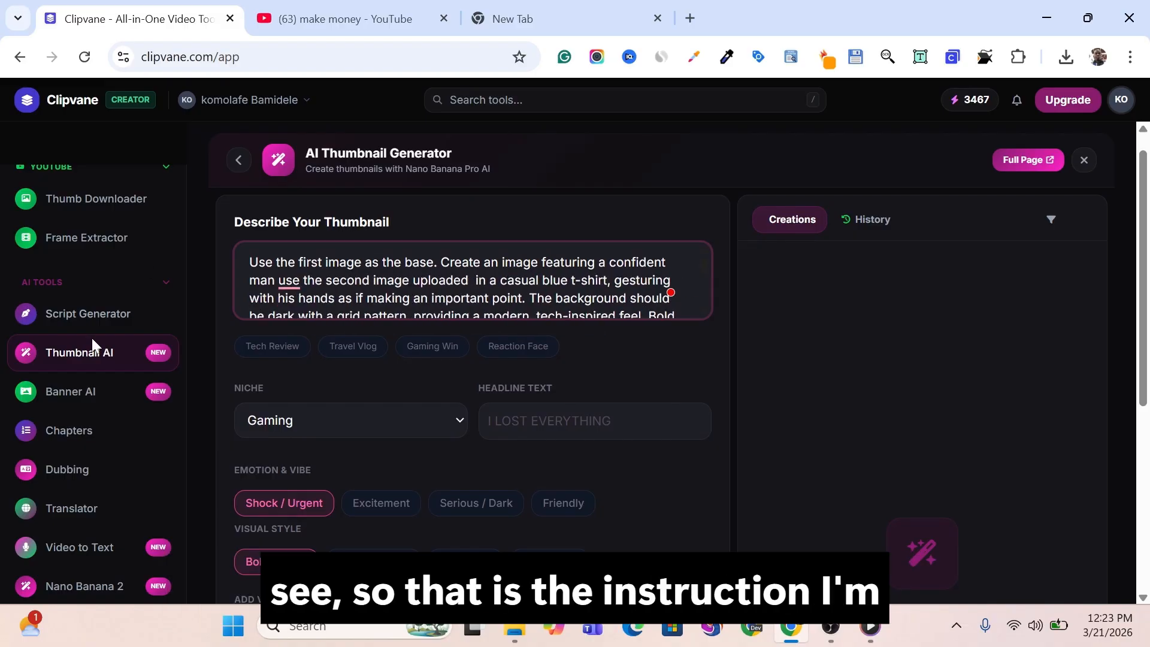
mouse_move(289, 283)
click(294, 331)
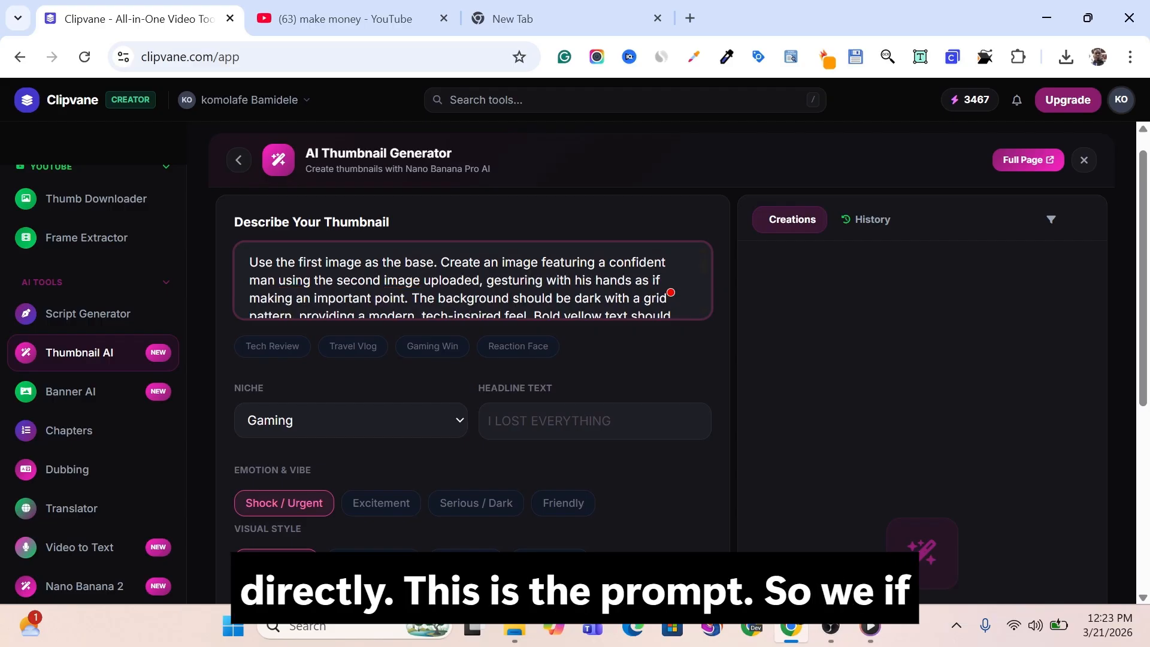
Compare the headline wording in the prompt with the source video's entry on YouTube and return to the generator.
scroll(670, 292, down, 1)
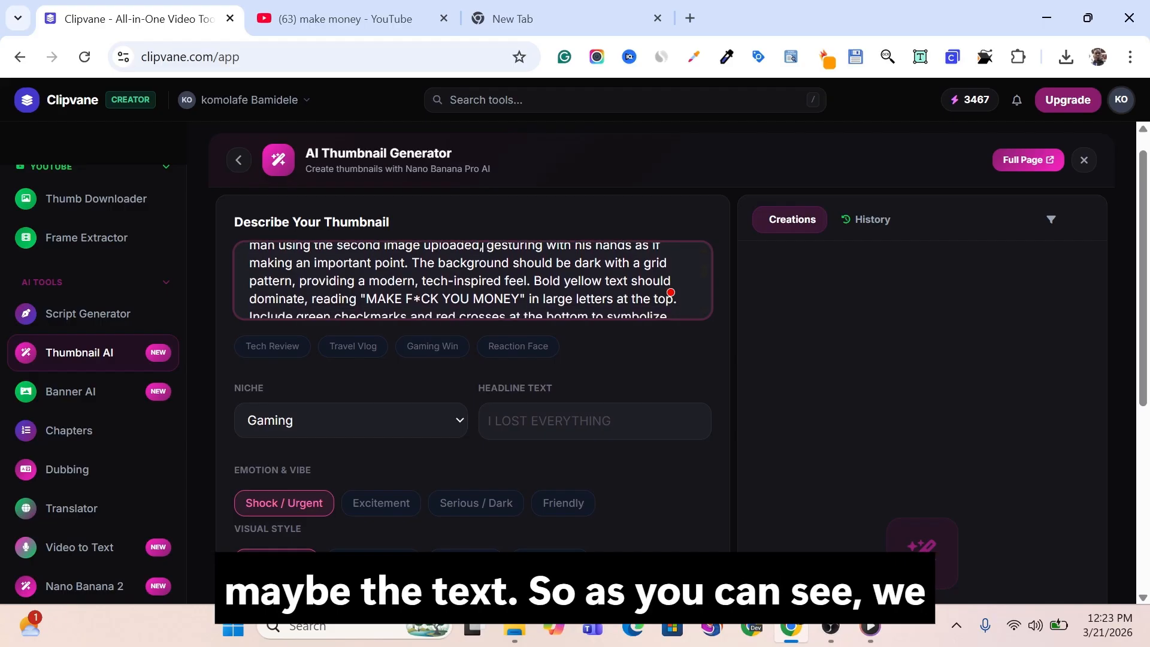
click(344, 18)
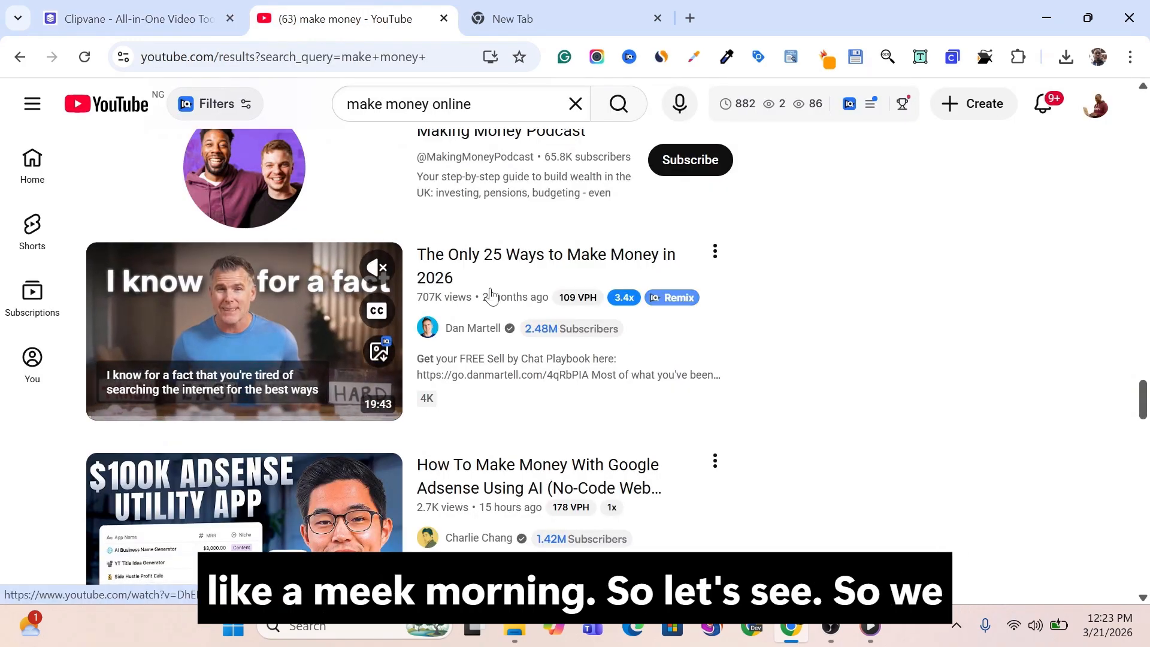
click(162, 9)
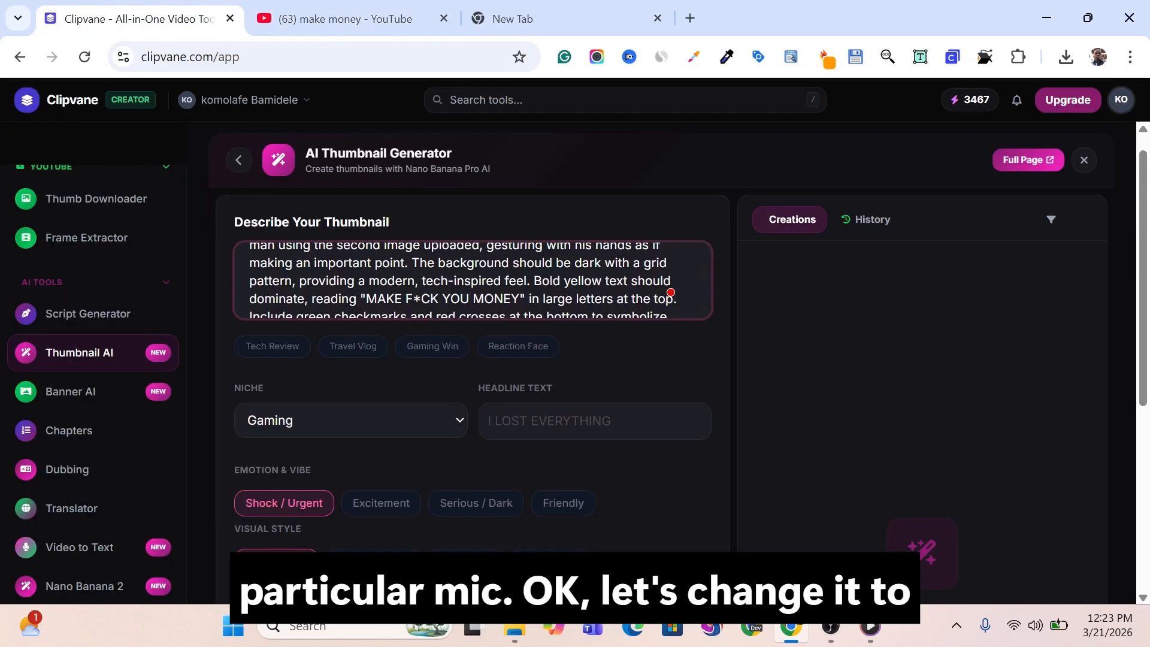
Replace "MAKE" with "GET" in the prompt's quoted bold yellow headline text.
key(BackSpace)
key(BackSpace)
key(BackSpace)
key(BackSpace)
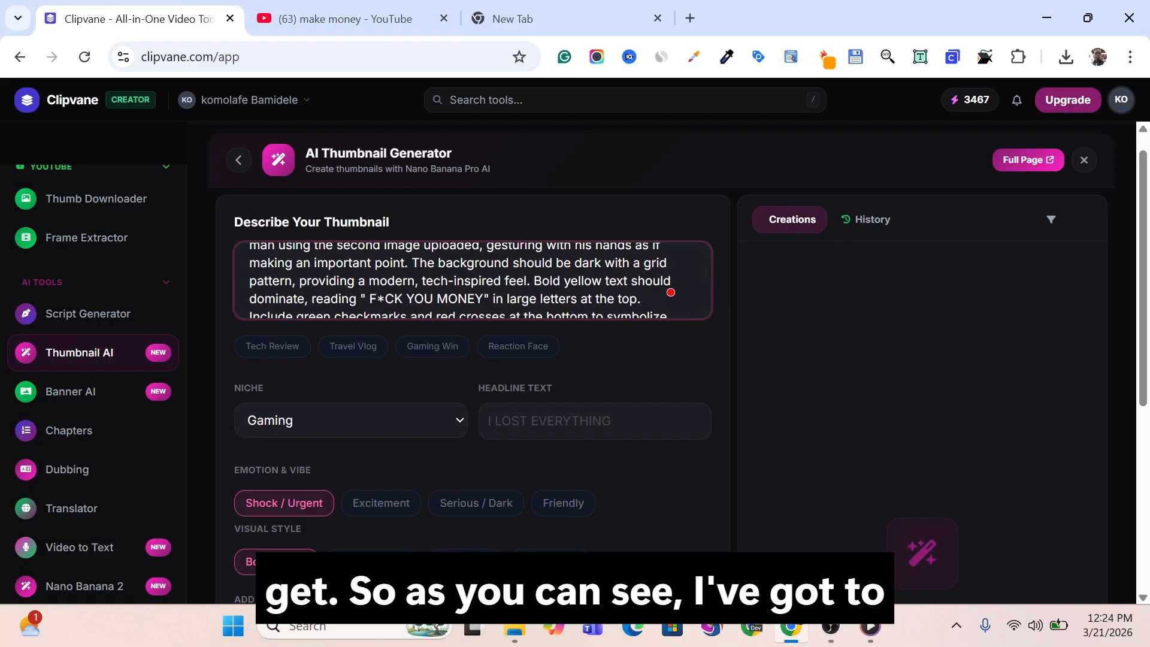
text(GET)
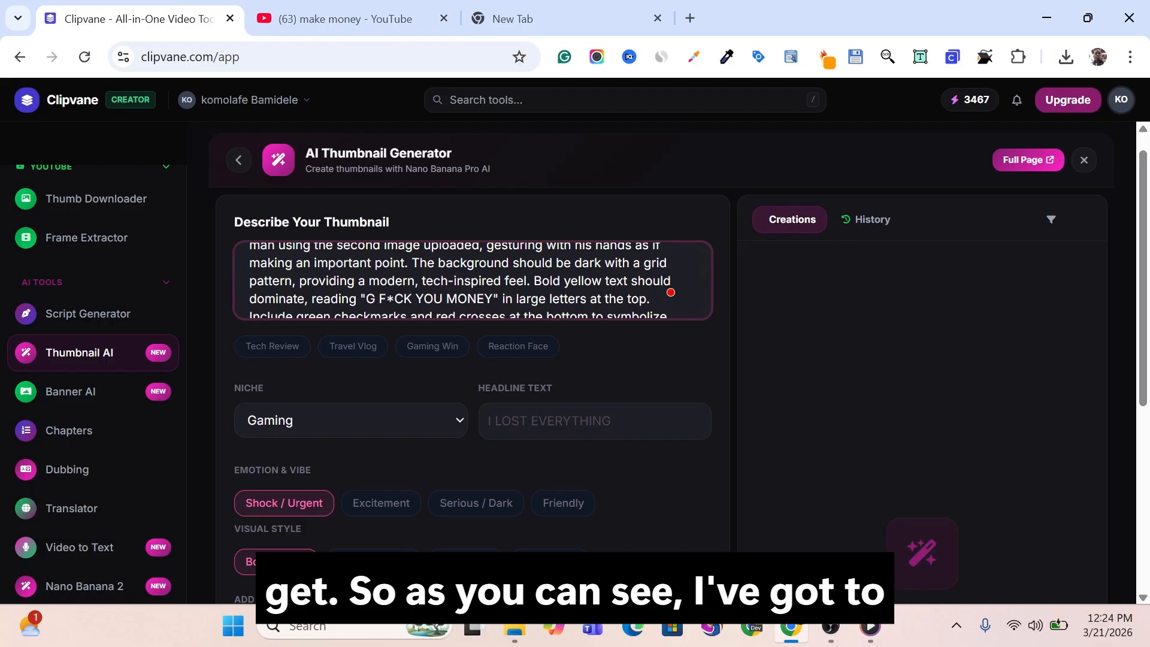
Replace "F*CK YOU" with "A LOT OF" in the prompt's quoted headline so it reads "GET A LOT OF MONEY".
key(Delete)
key(Delete)
key(Delete)
key(Delete)
key(Delete)
key(Delete)
text(A L)
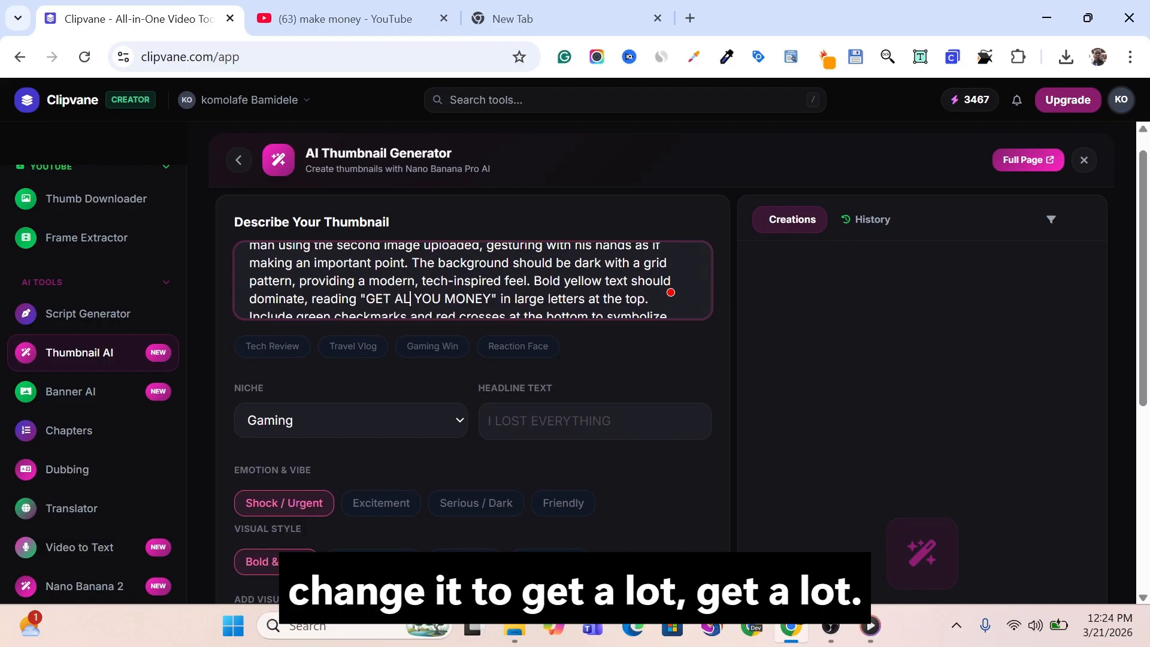
key(Delete)
key(Delete)
key(Delete)
text(OT OF)
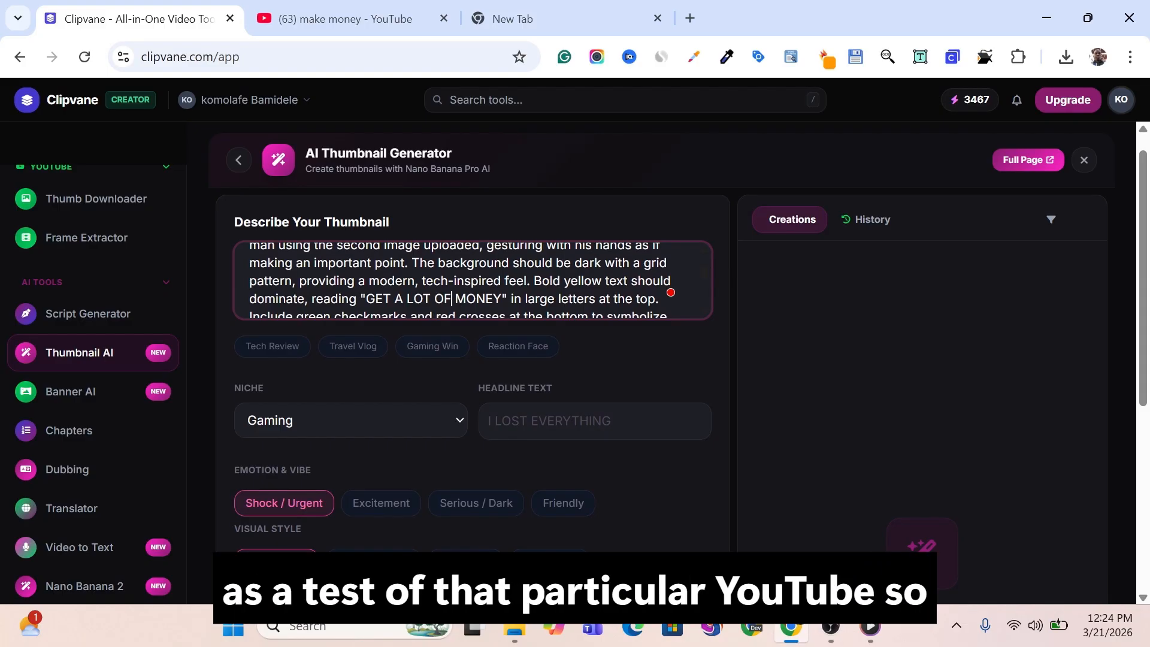
Review the end of the prompt and set the thumbnail's niche to Tech & Software.
scroll(671, 292, down, 4)
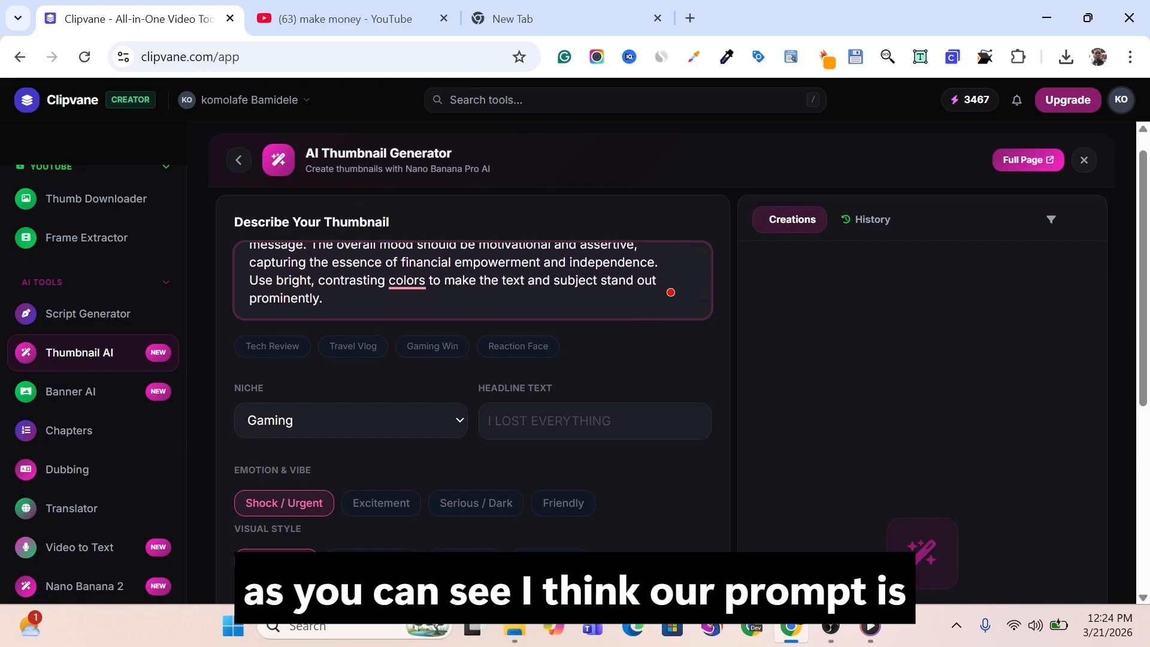
click(378, 423)
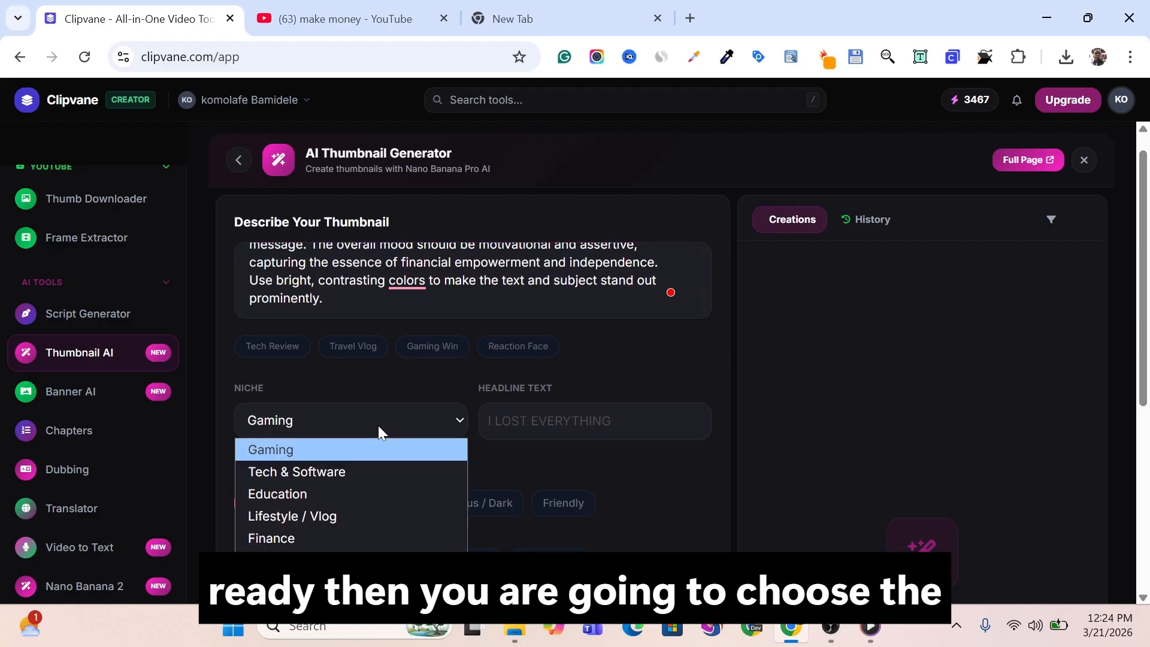
click(327, 473)
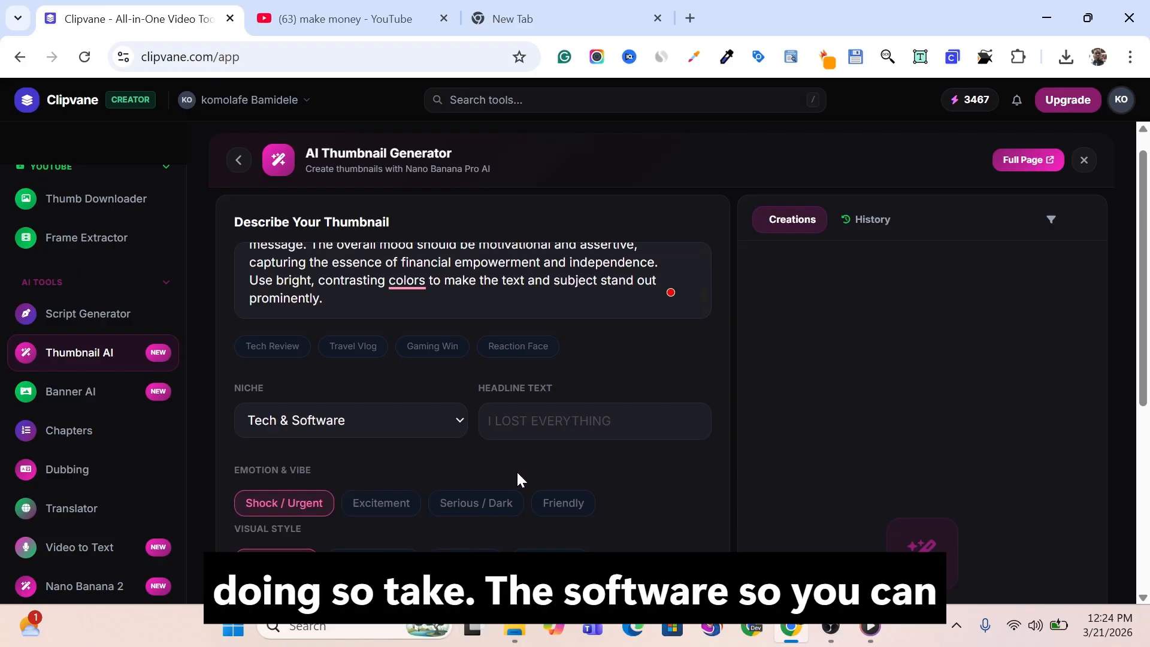
Select the 16:9 ratio for the thumbnail, keeping the Shock / Urgent emotion and Bold & Loud visual style.
scroll(516, 470, down, 2)
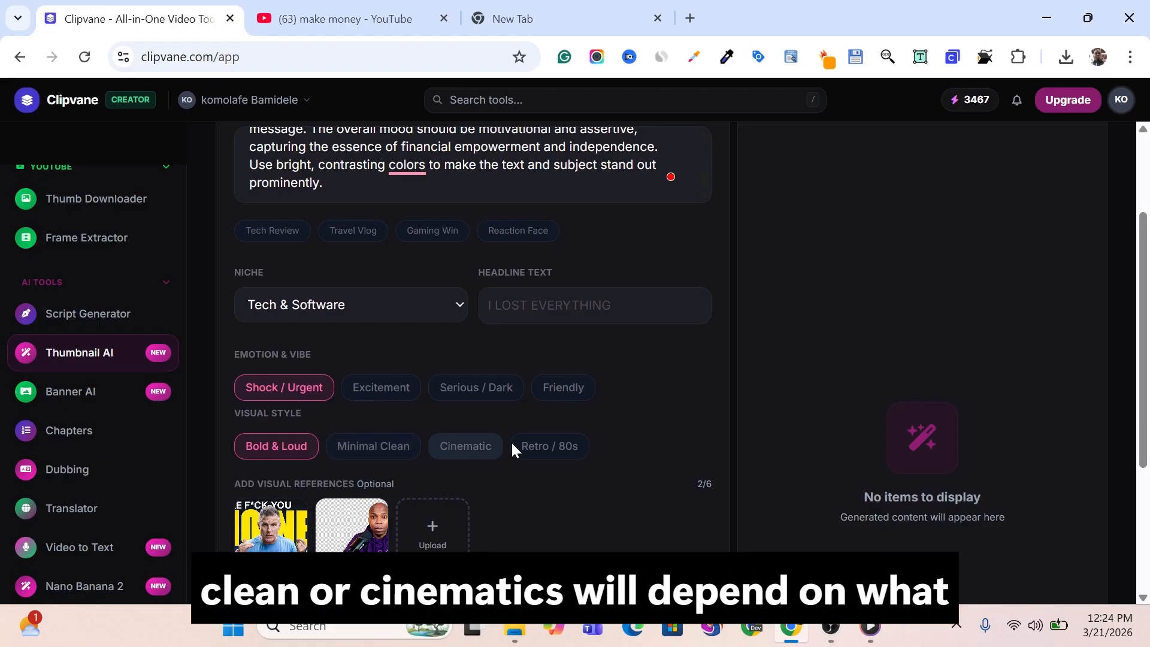
scroll(514, 449, down, 3)
scroll(473, 335, down, 1)
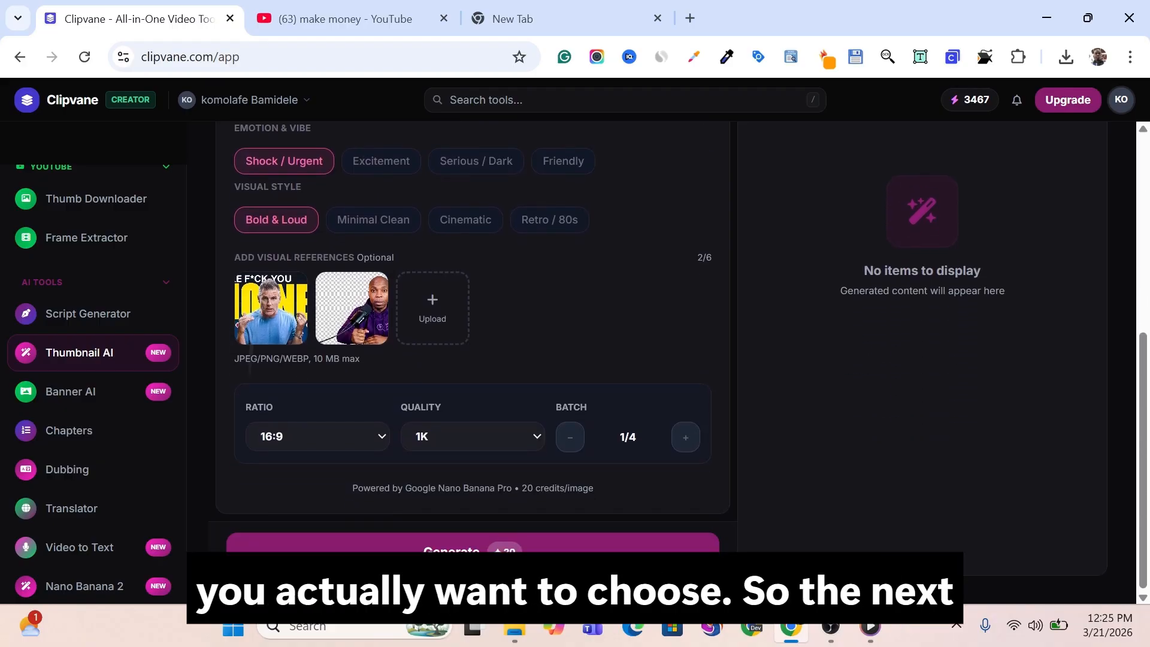
click(343, 440)
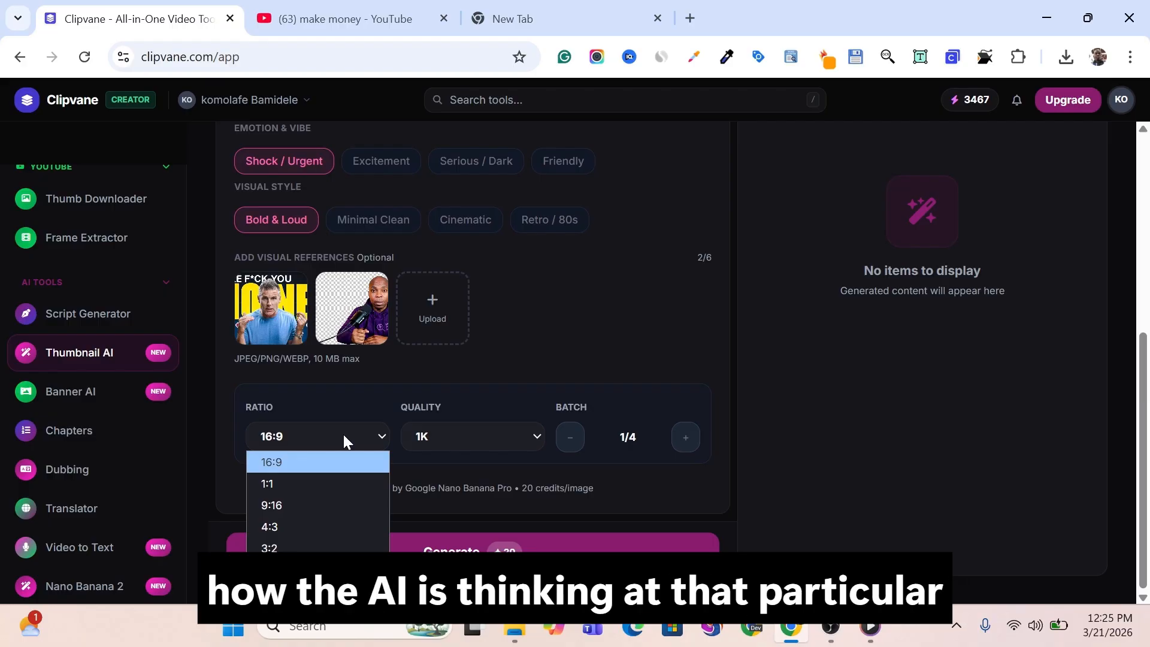
click(277, 465)
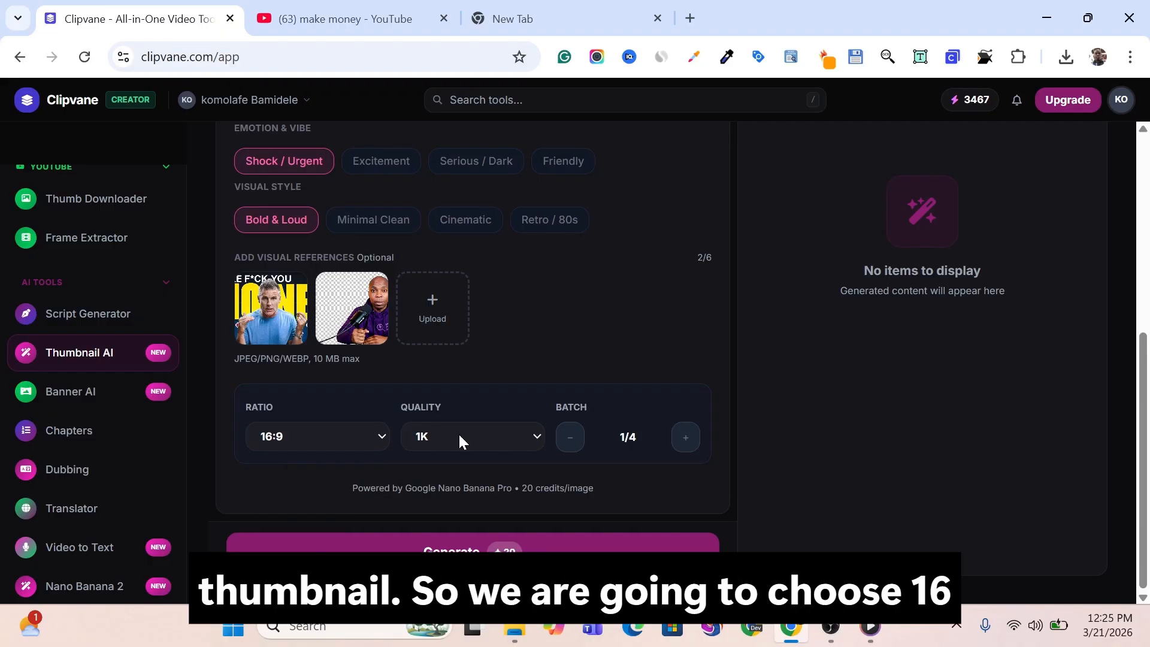
Try the 2K image quality and set it back to 1K.
click(484, 443)
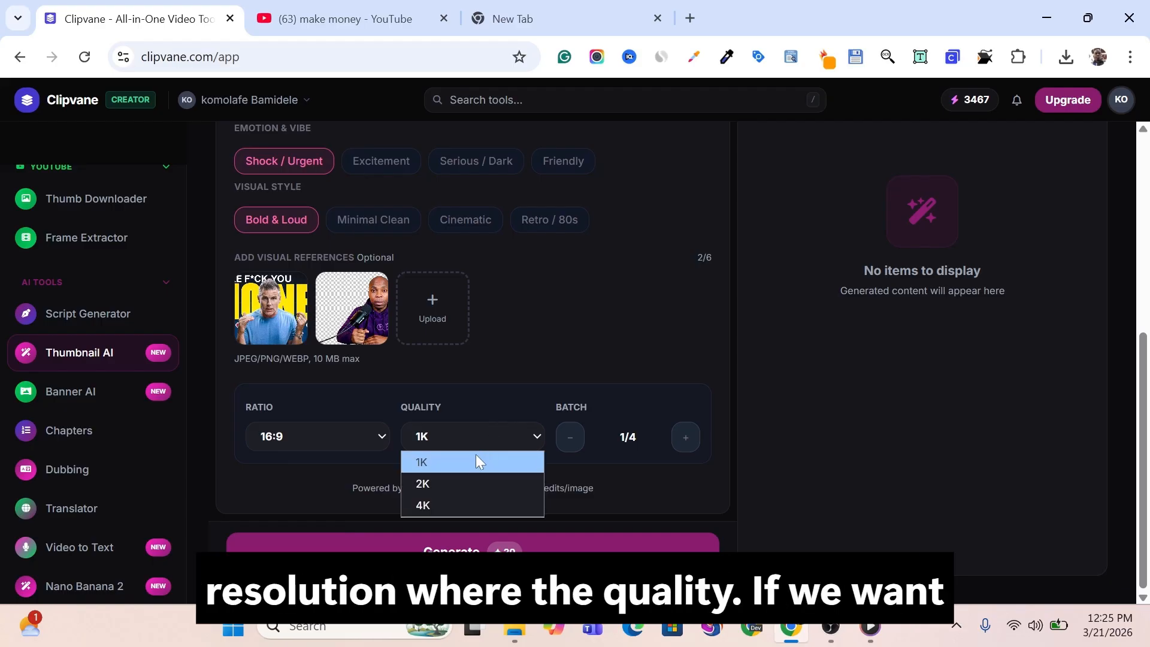
click(441, 480)
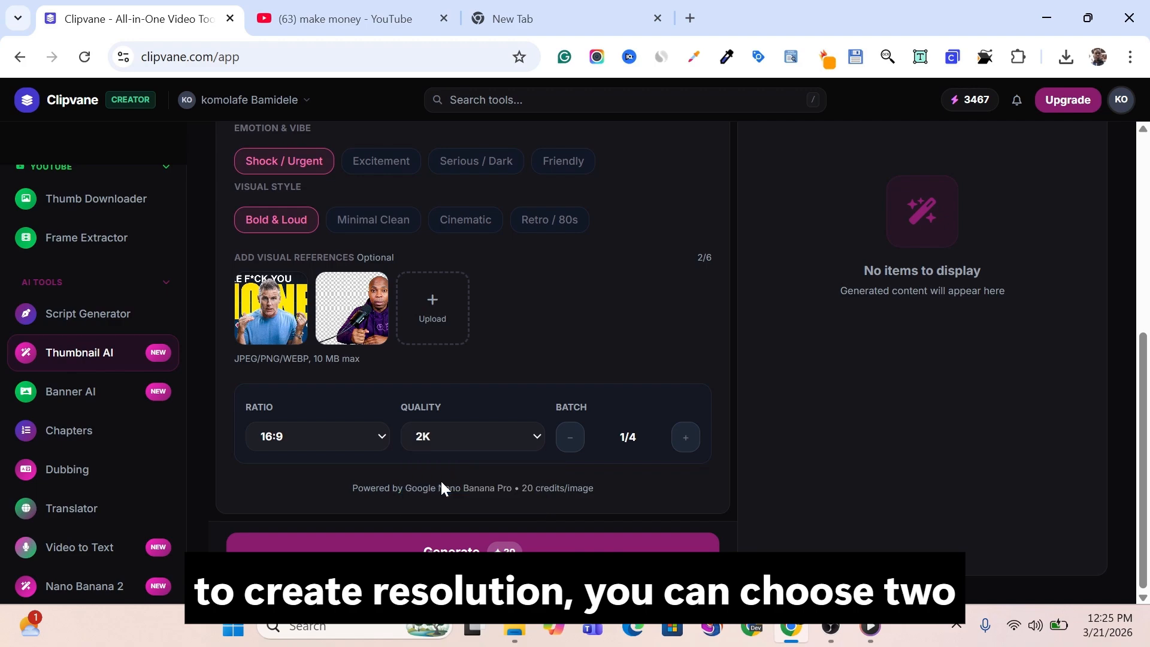
click(458, 435)
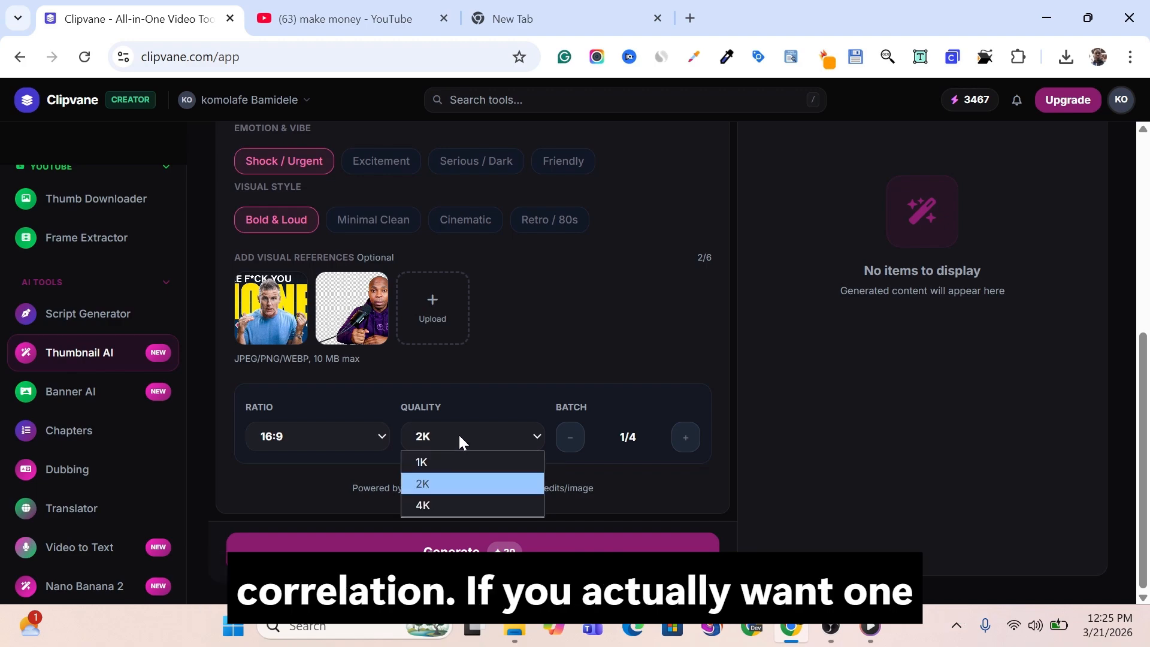
click(437, 464)
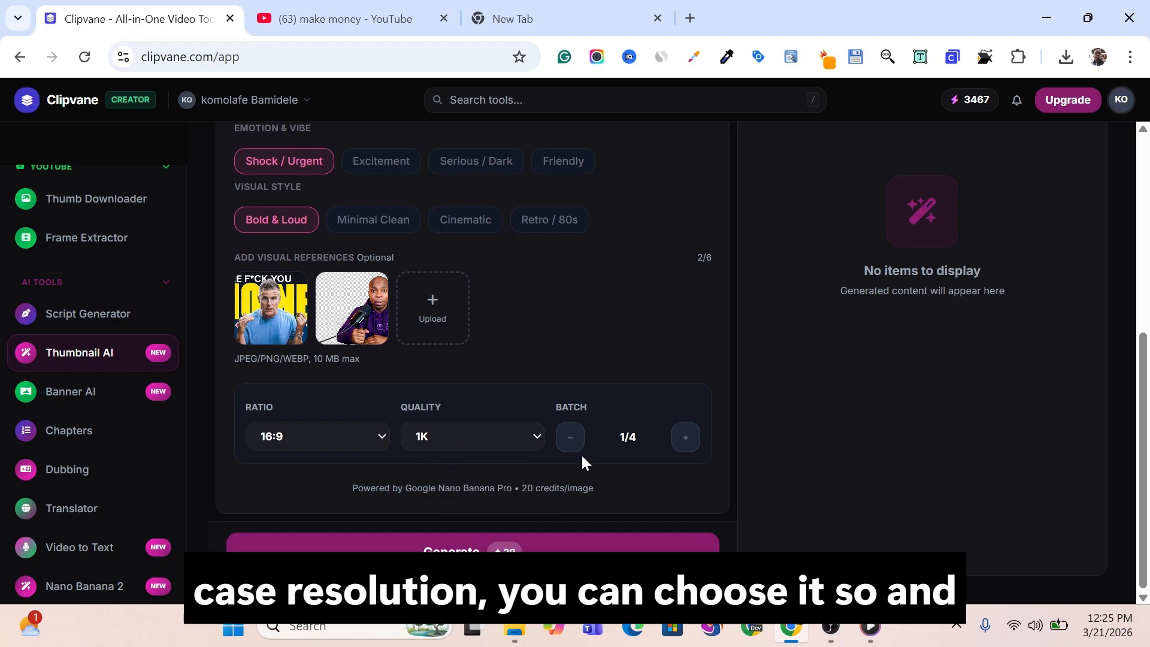
Generate the thumbnail with the batch set to 3 and open the generated variation in the image editor.
click(681, 443)
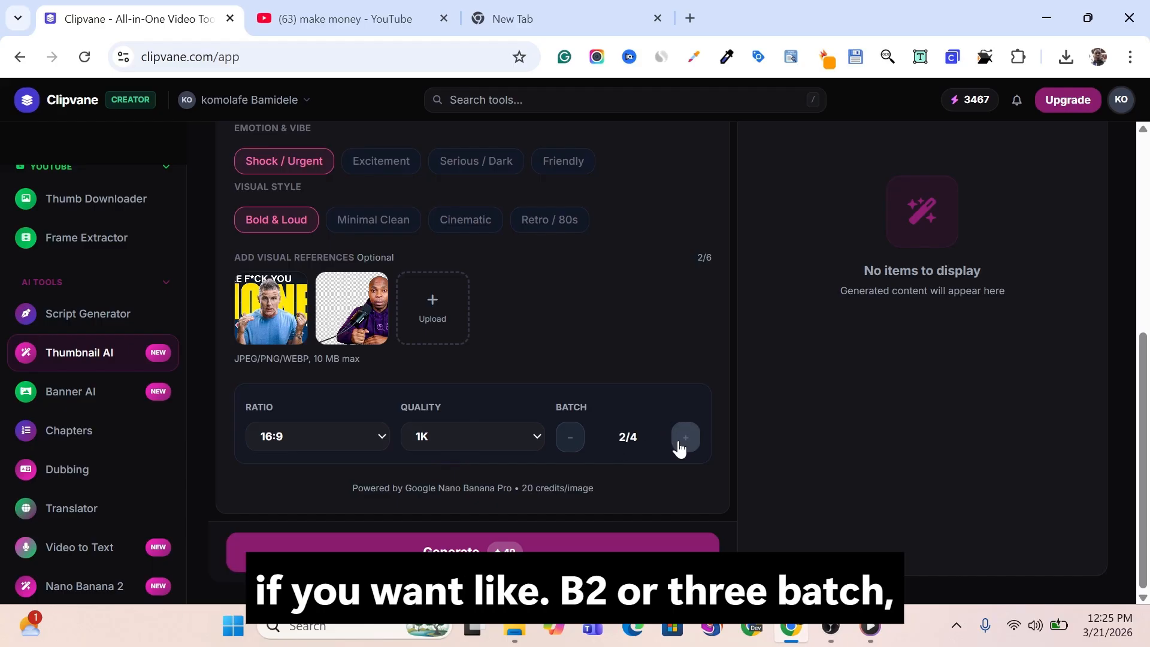
click(681, 446)
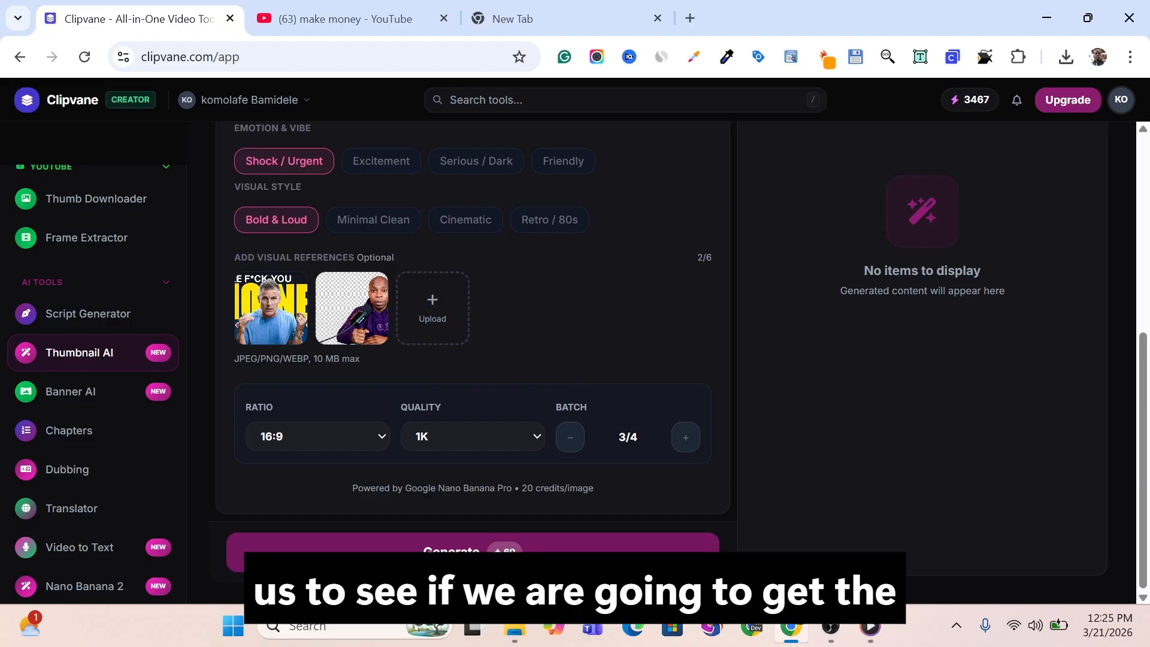
click(522, 542)
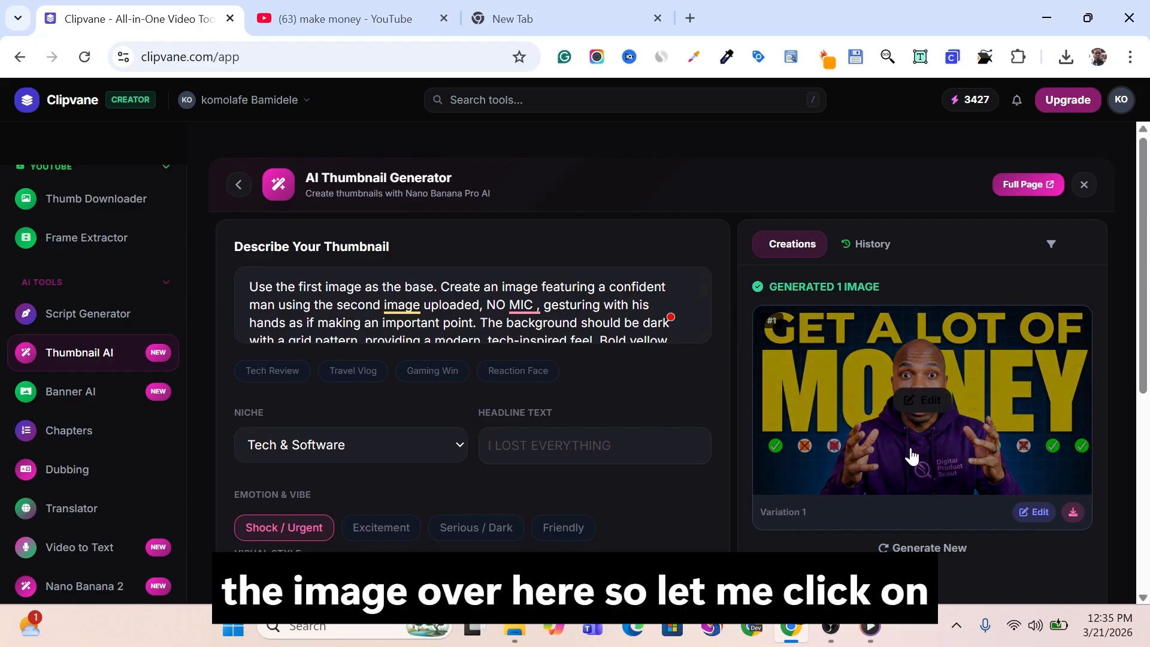
click(811, 456)
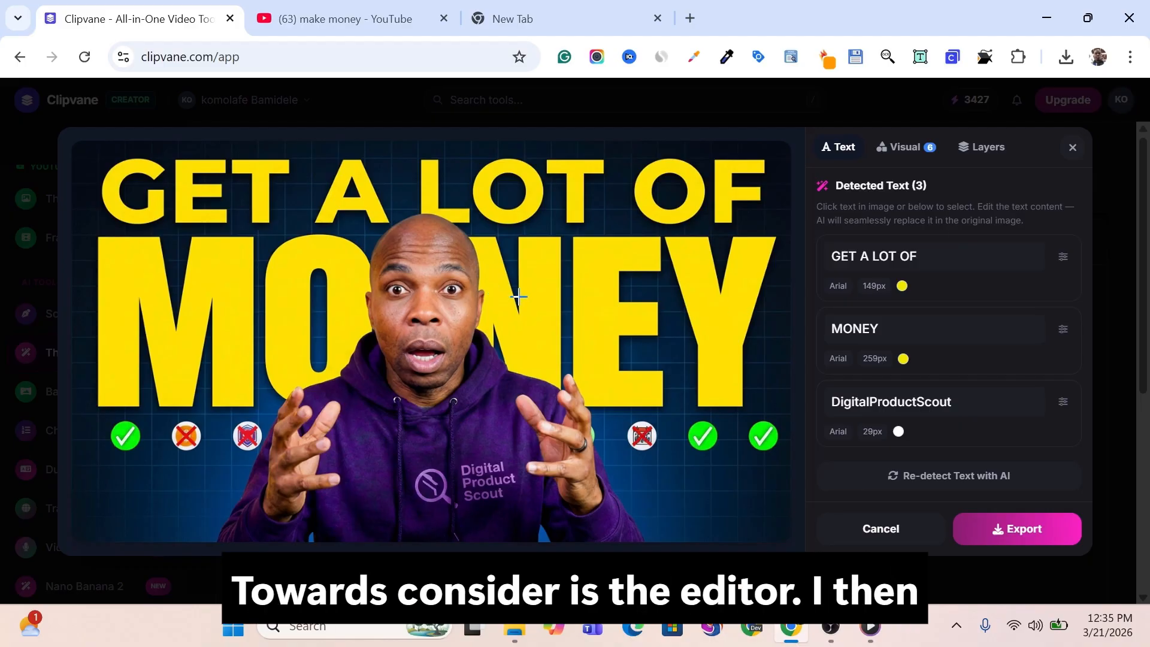
Change the detected headline texts to "GET A LOT" and "MONEYS".
click(903, 257)
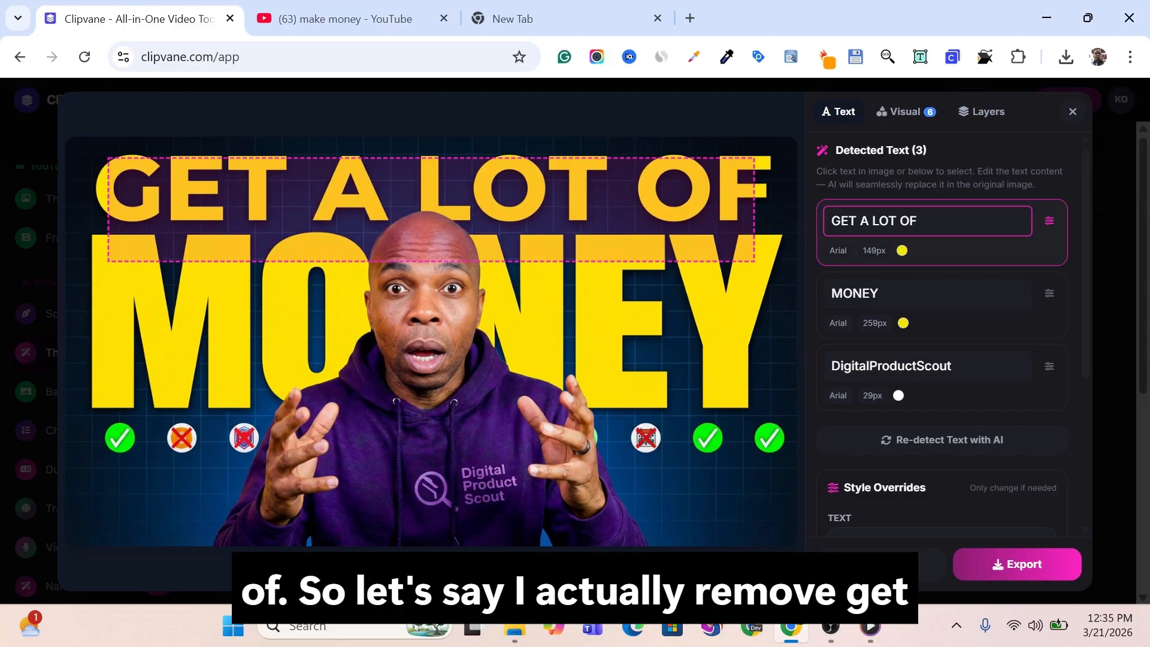
key(BackSpace)
key(BackSpace)
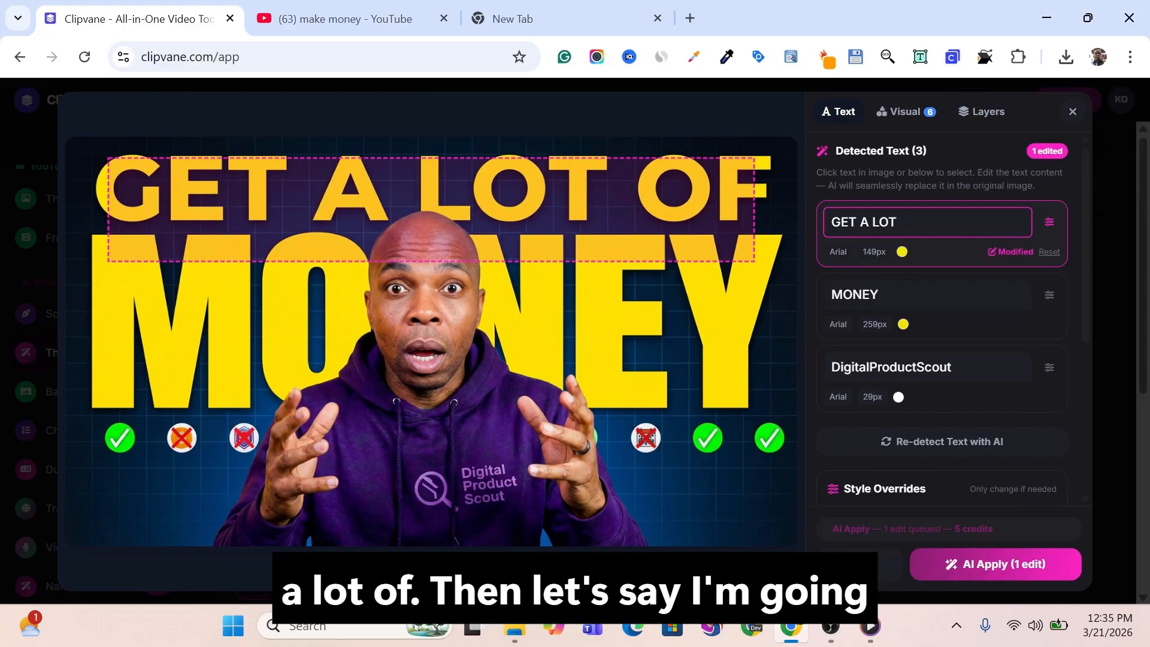
click(879, 294)
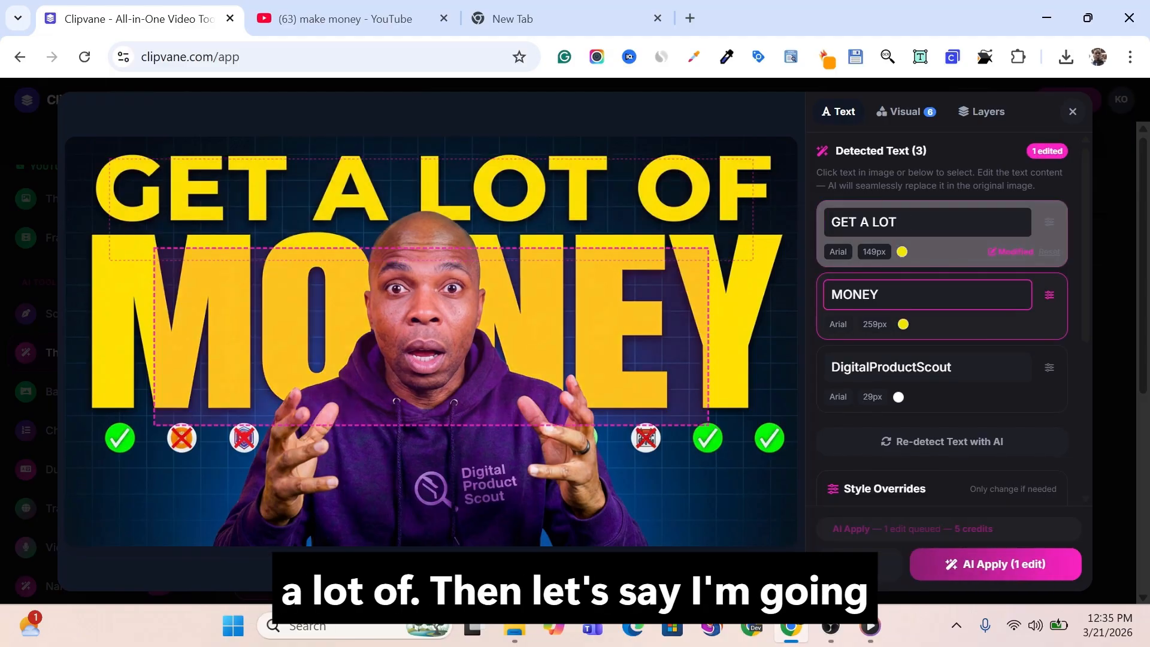
text(S)
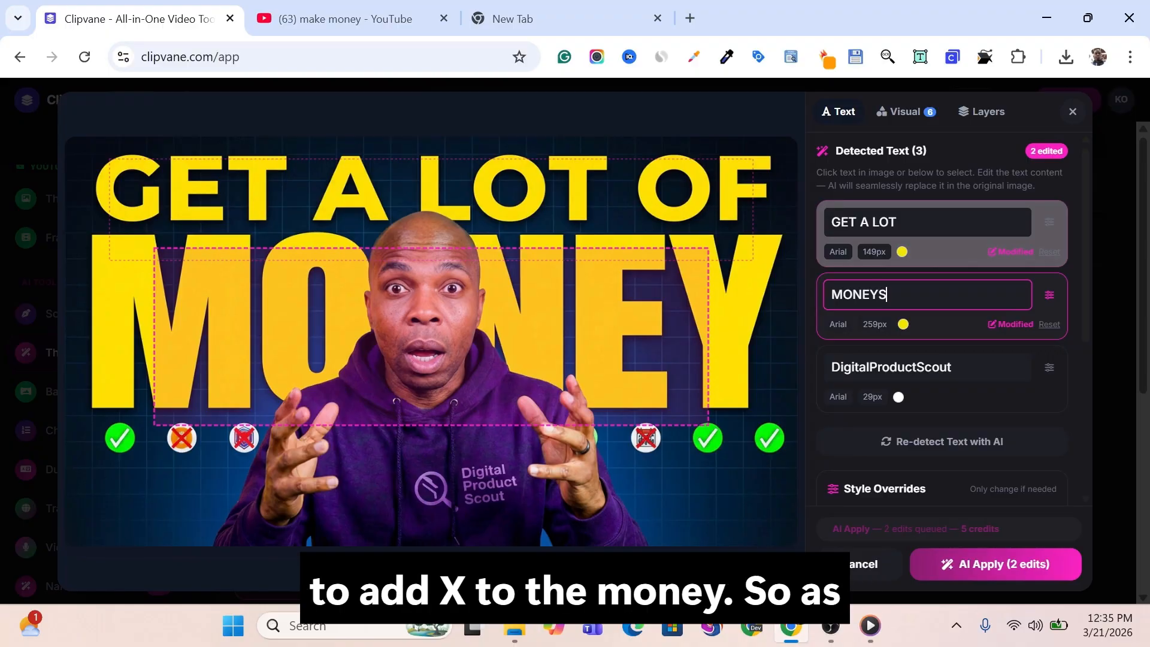
click(1071, 278)
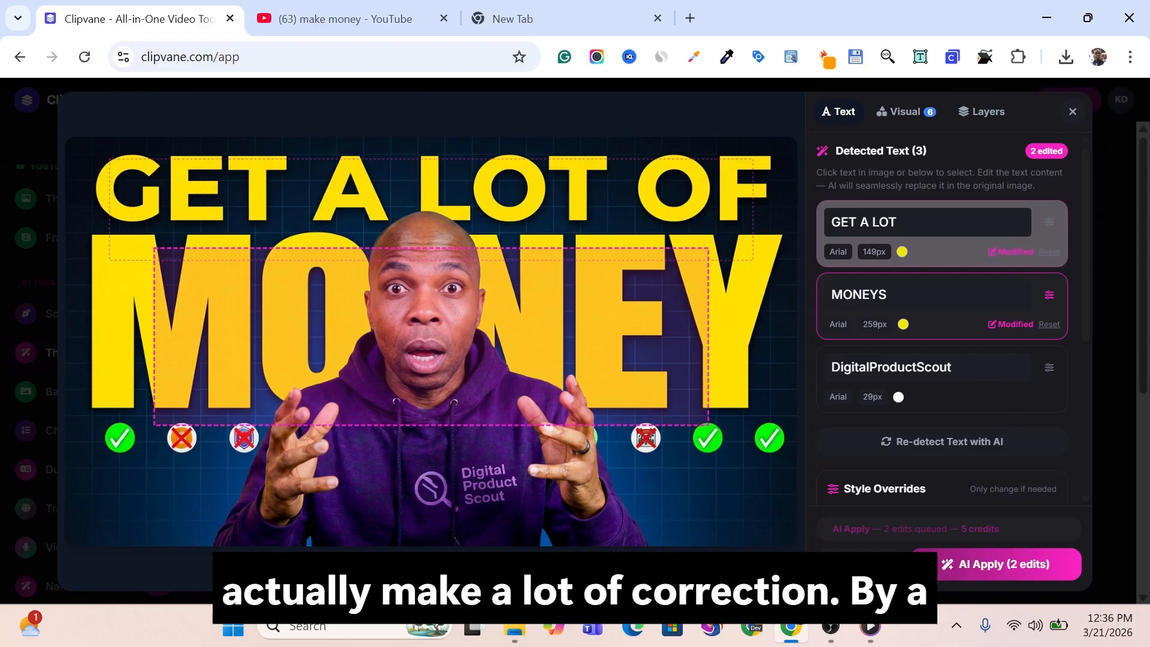
Replace the detected hoodie logo text with "CLIPVANE" and re-detect the image's text.
double_click(929, 367)
text(CLIPVANE)
click(1047, 430)
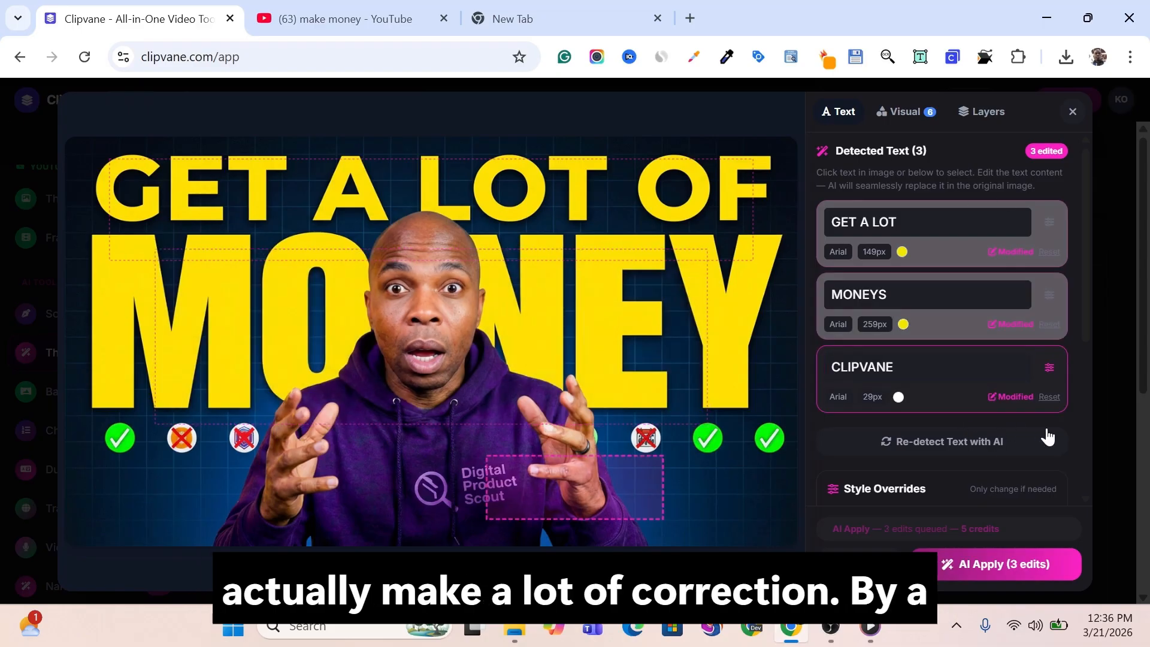
Queue the change instruction "Black American man" for the Man visual element, accepting the suggested spelling correction.
click(908, 114)
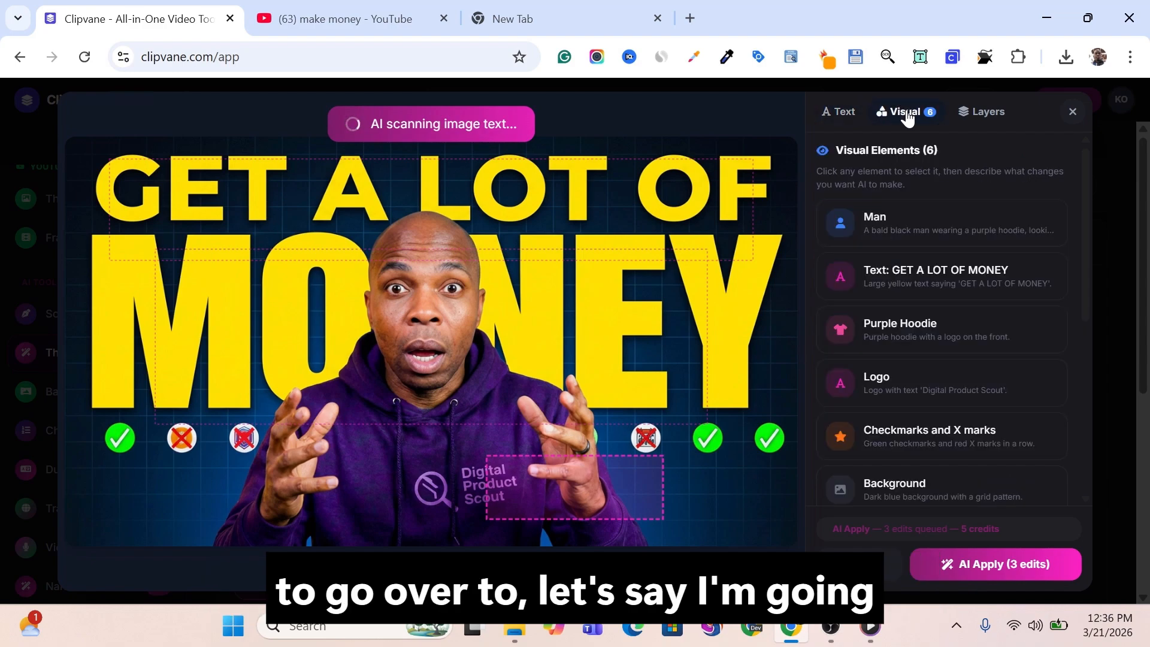
click(895, 220)
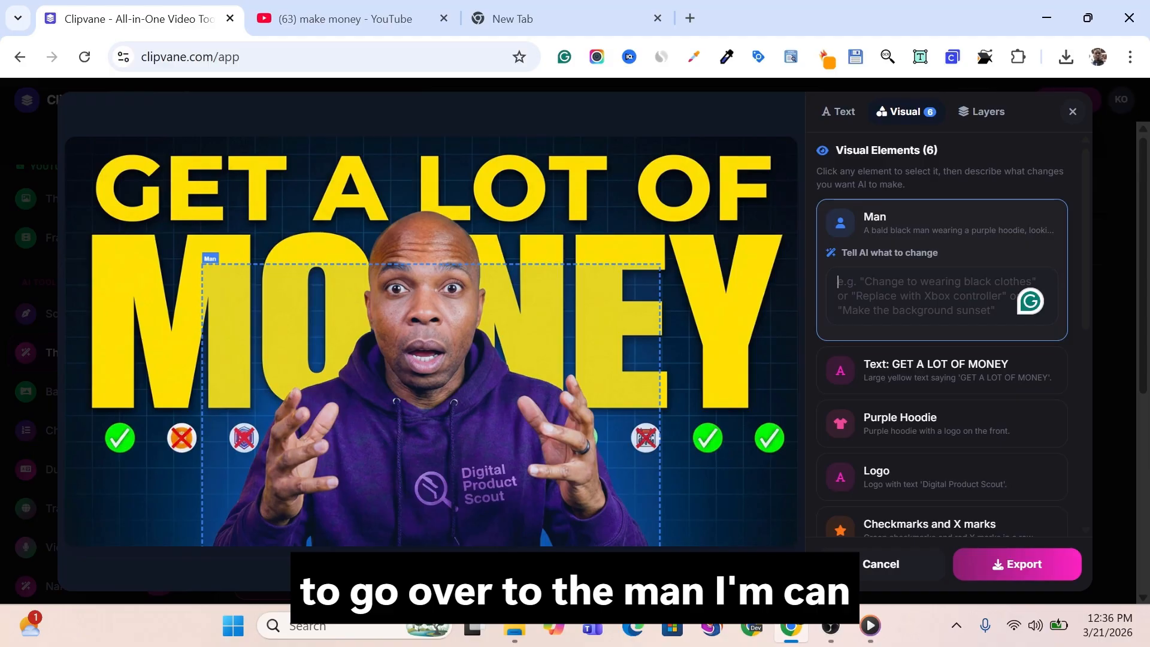
text(B)
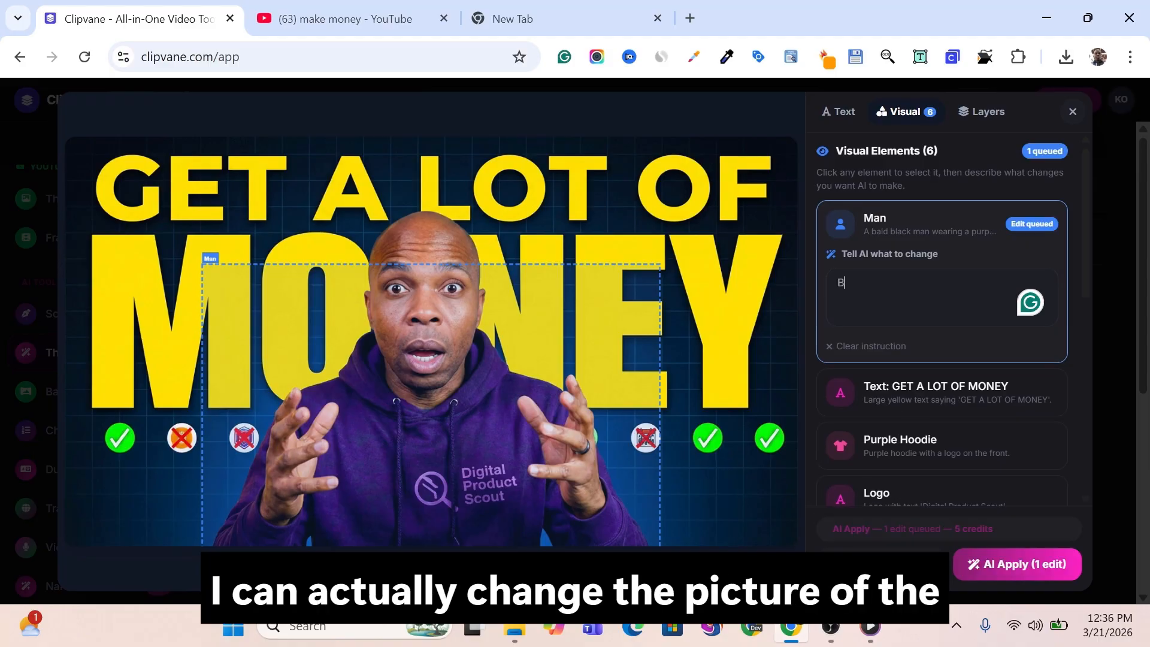
text(lac)
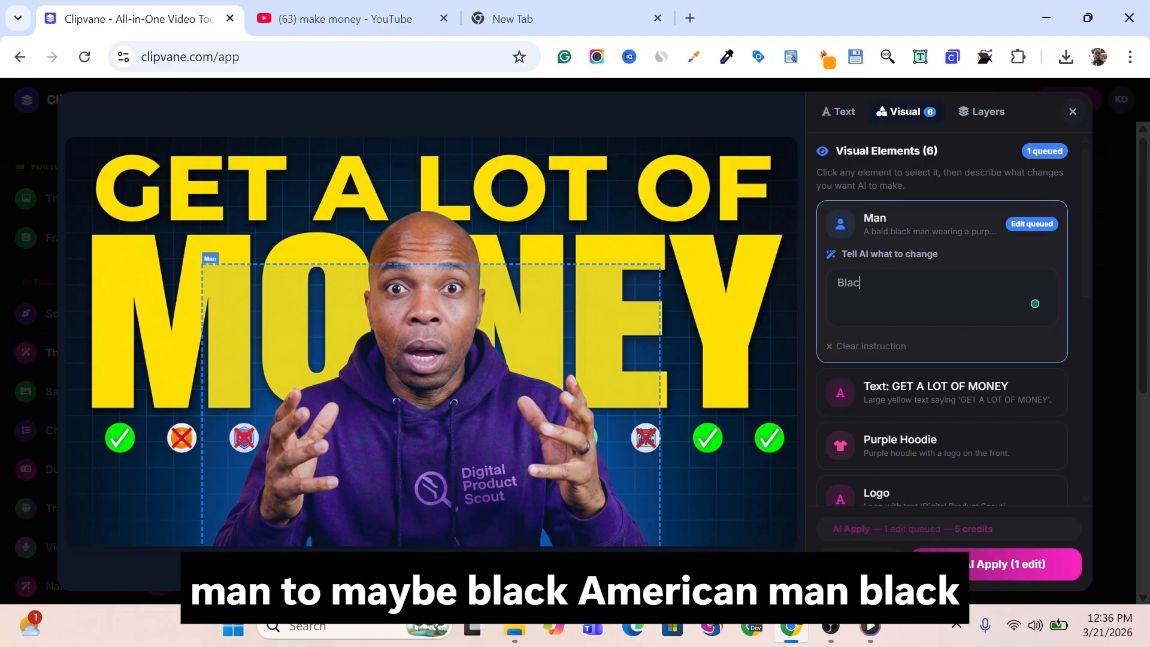
text(k amaerican man)
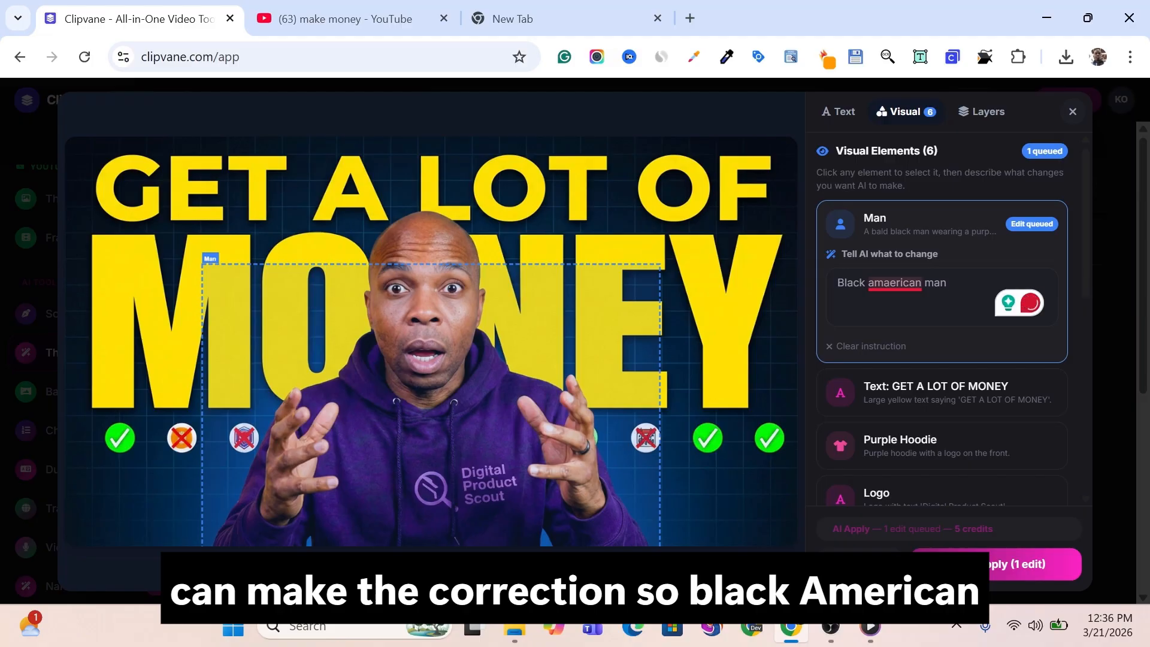
click(894, 282)
click(902, 333)
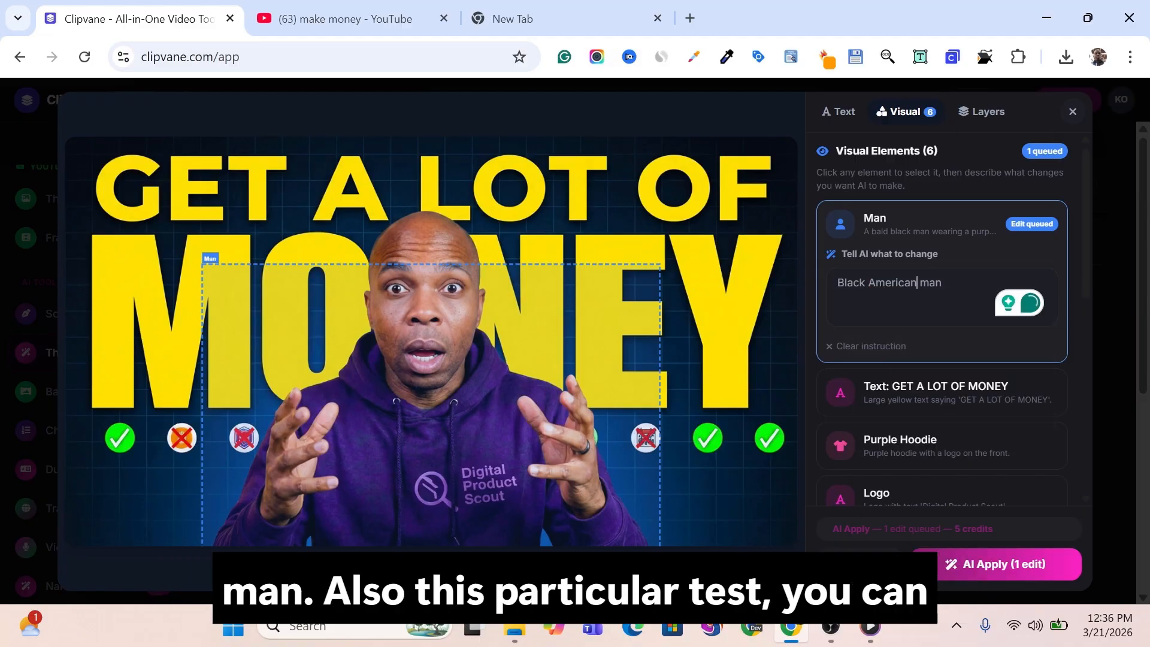
Examine the change options for the headline text, purple hoodie and background elements, and the quick-add text presets.
click(956, 402)
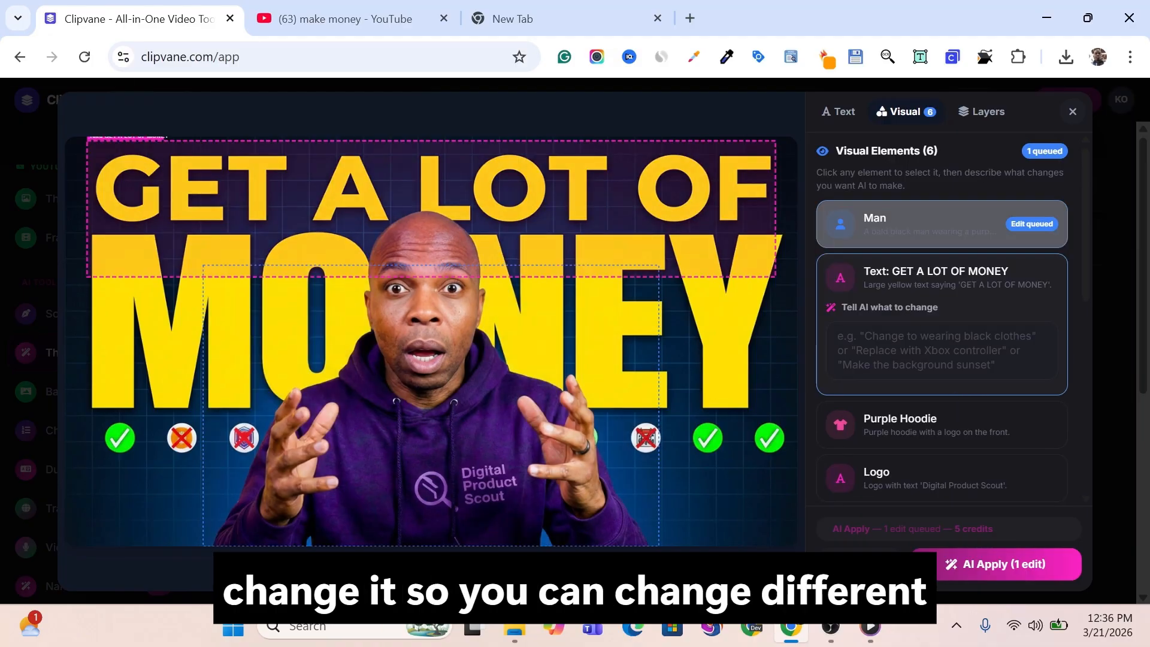
click(926, 436)
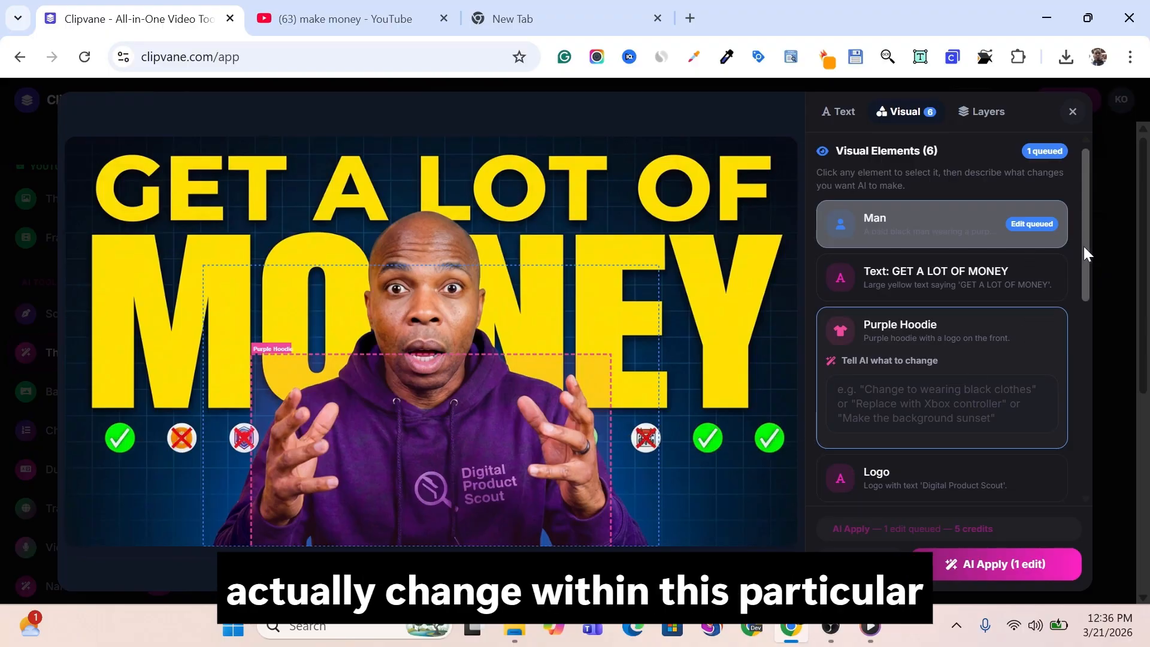
drag(1083, 246, 1089, 329)
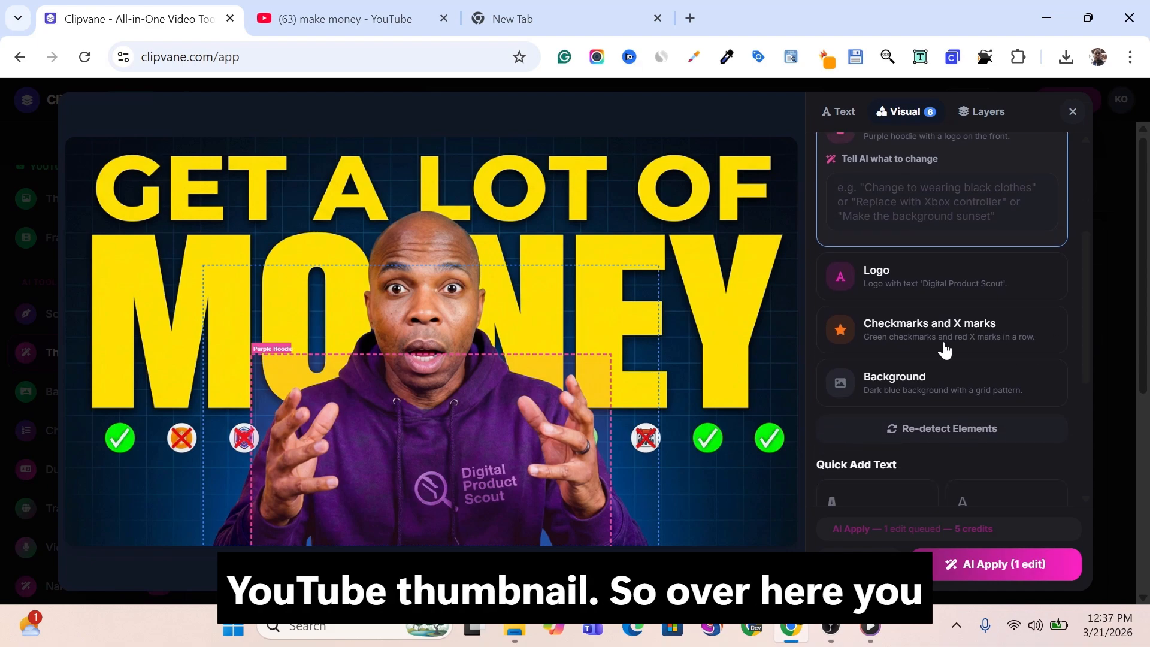
click(886, 387)
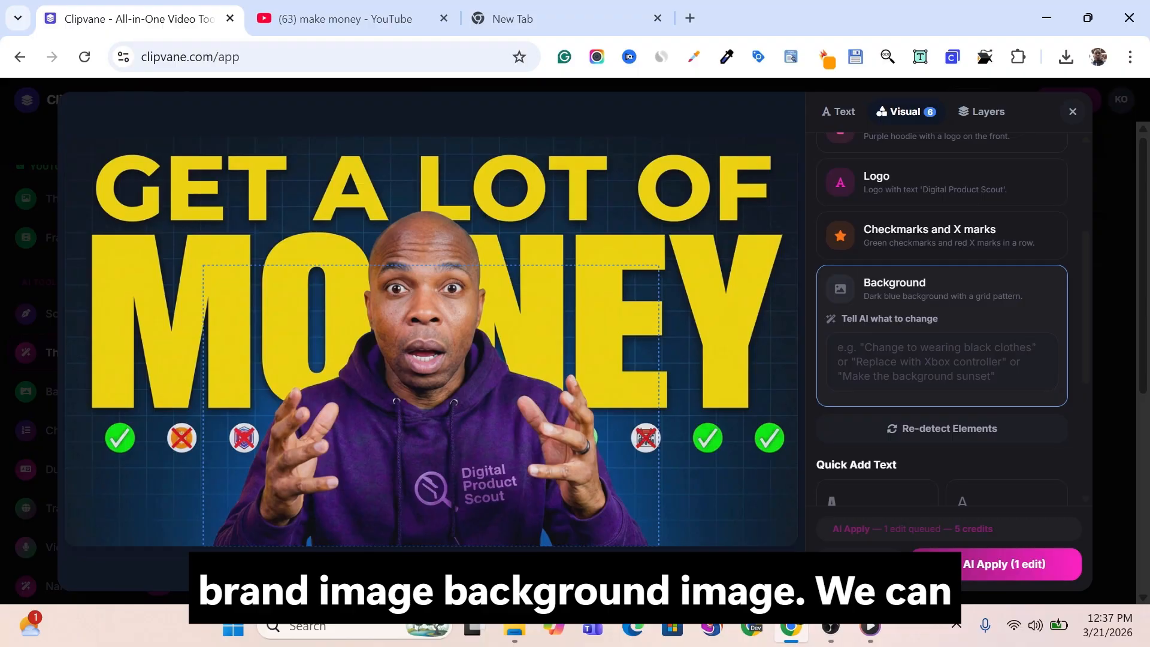
click(838, 348)
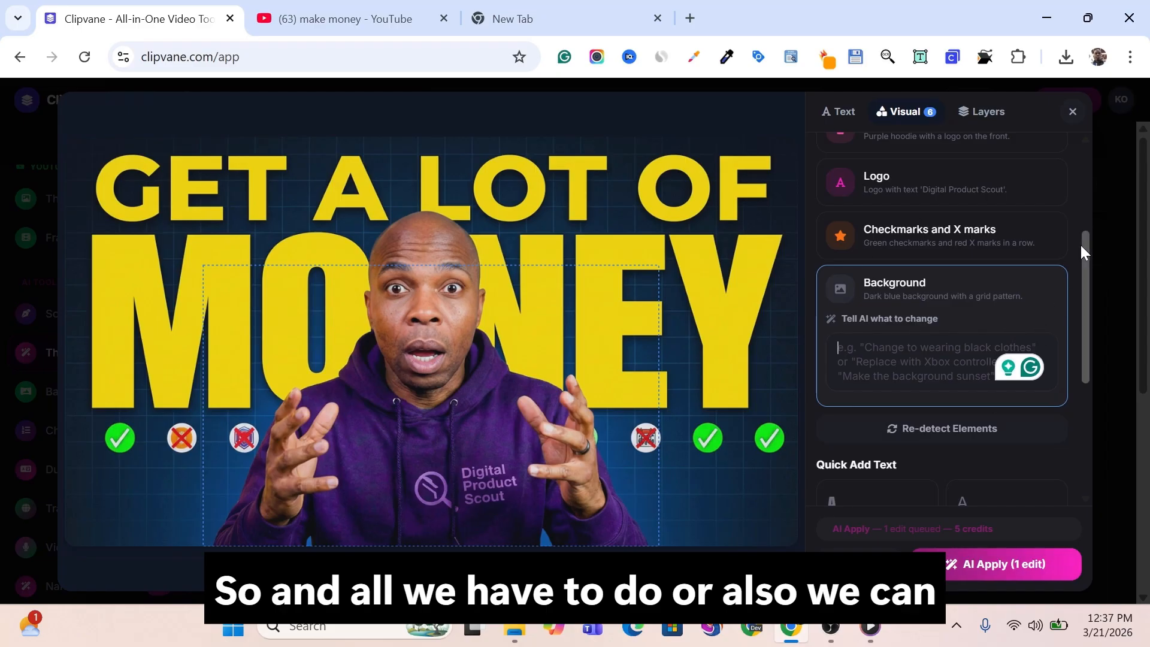
drag(1086, 272, 1090, 376)
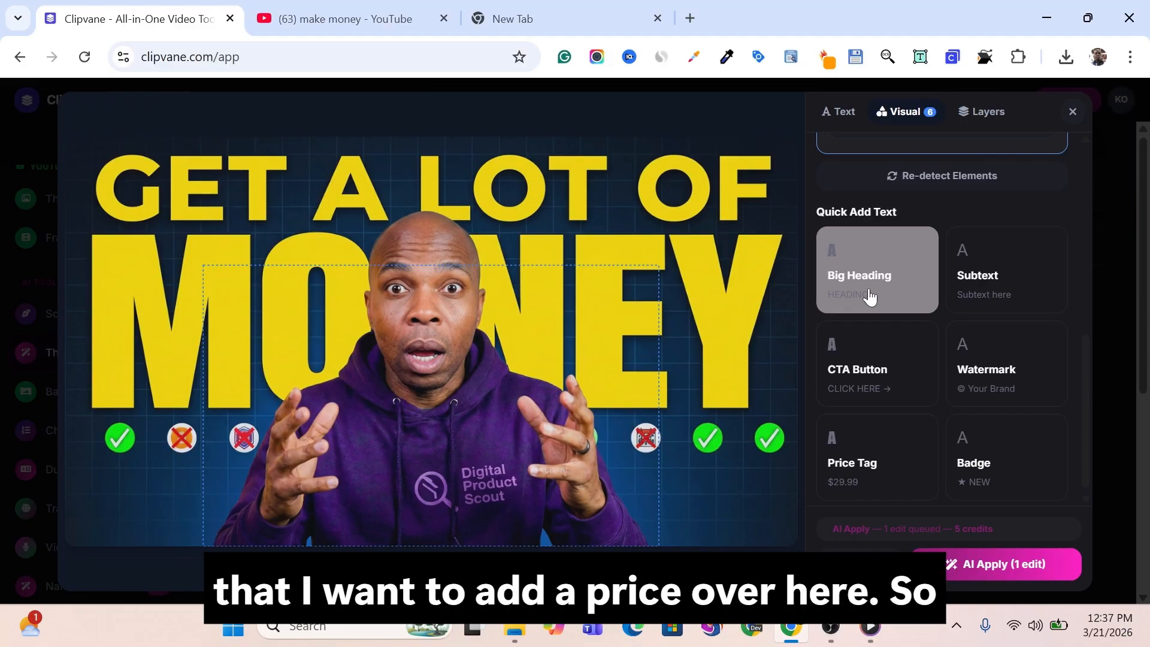
Add the $29.99 price tag preset and place it in the thumbnail's lower-right area, beside the hoodie.
click(879, 476)
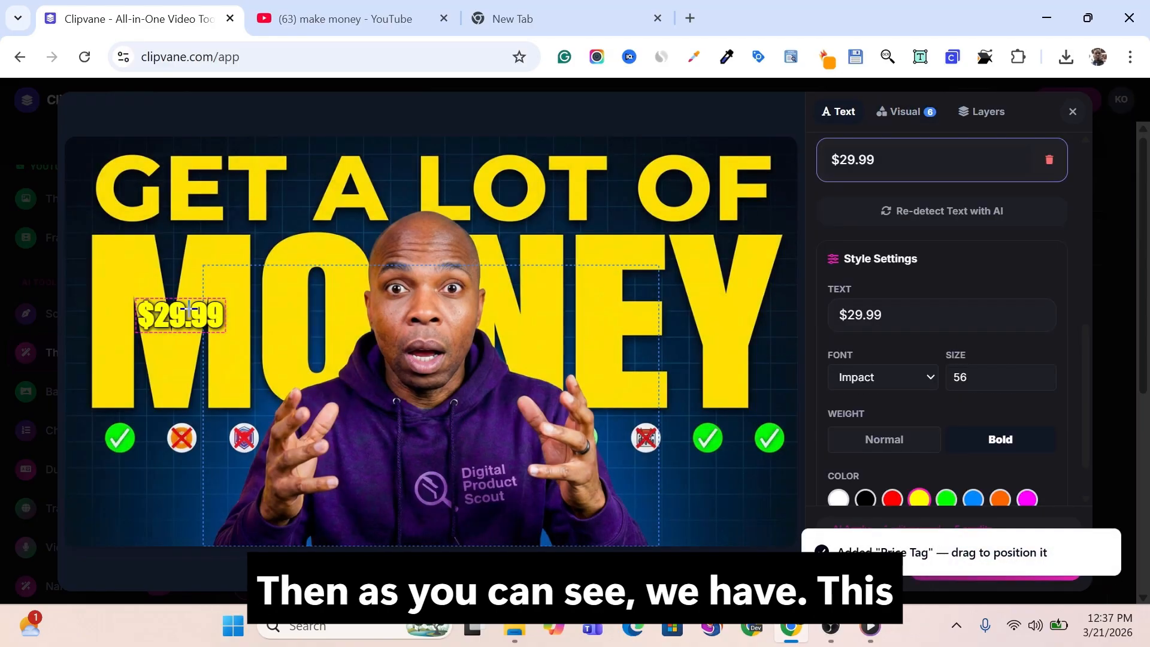
drag(189, 308, 721, 492)
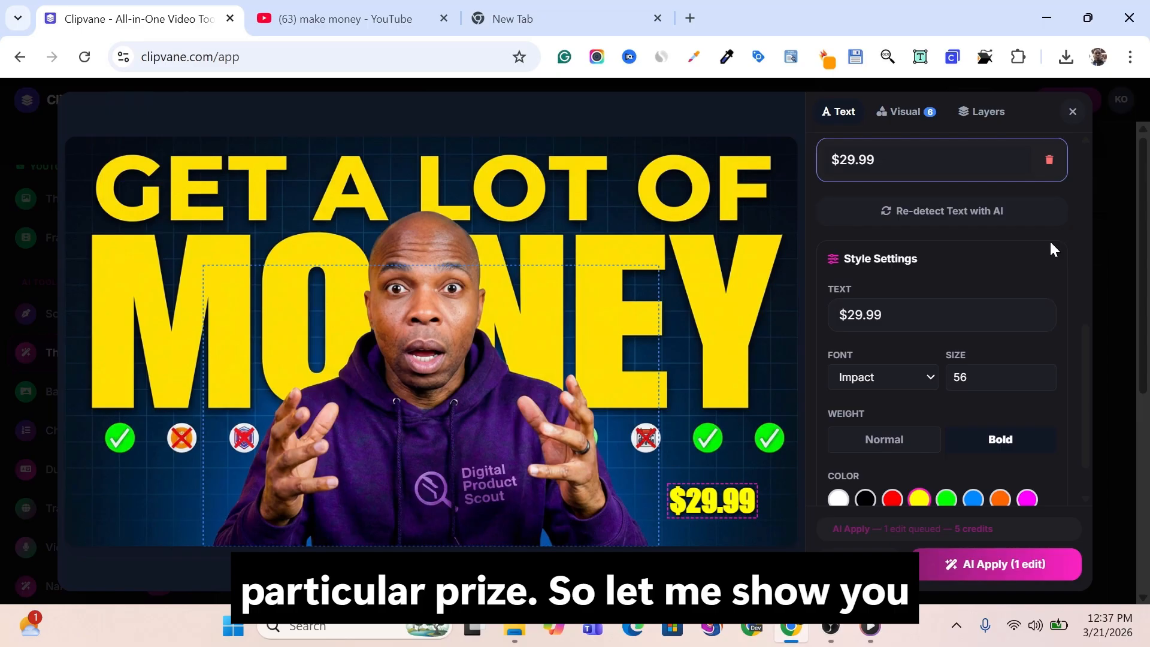
Add the "CLICK HERE →" call-to-action preset and place it in the thumbnail's lower-left corner, beneath the check and X marks.
scroll(1087, 347, up, 5)
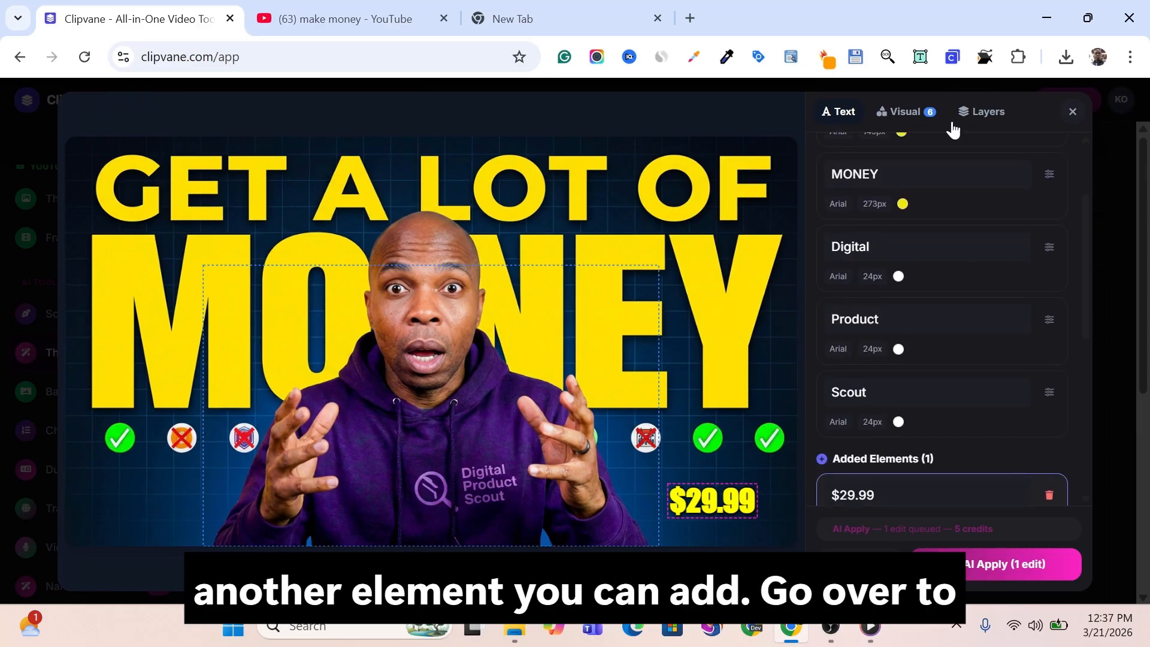
click(912, 118)
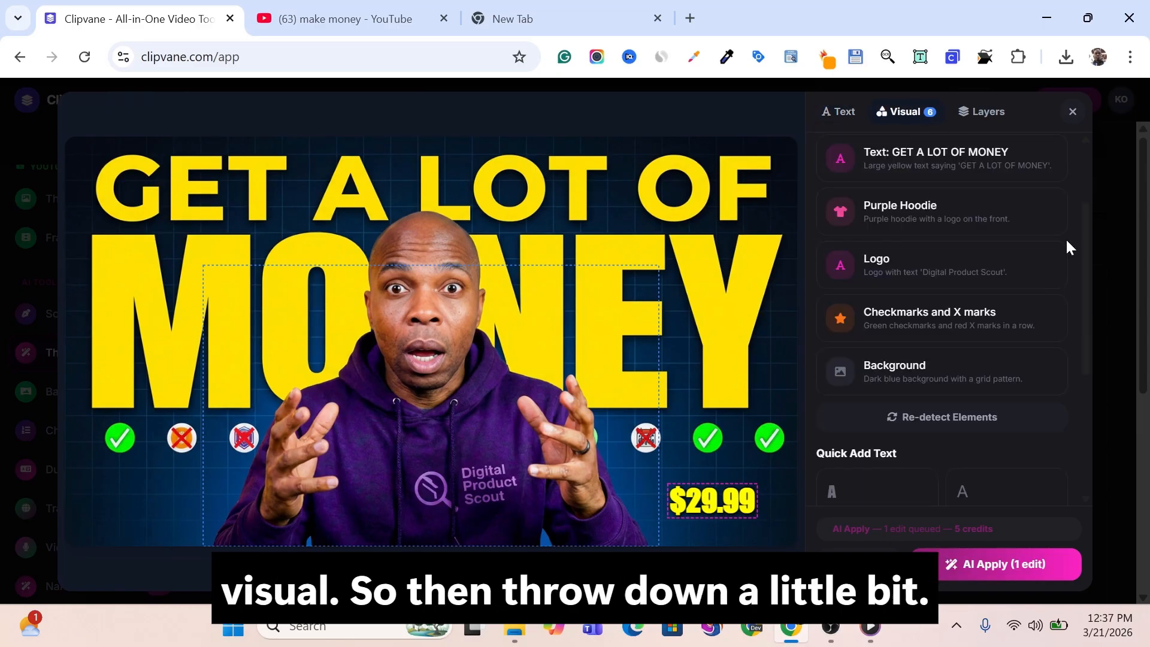
scroll(1090, 240, down, 1)
scroll(1092, 279, down, 3)
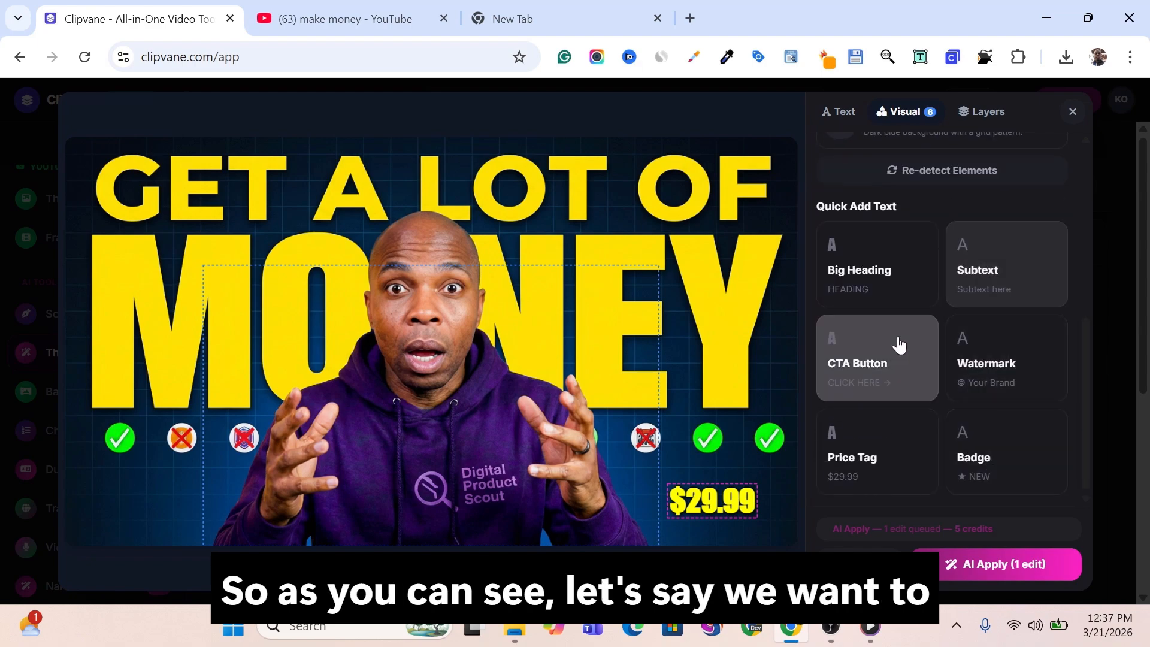
click(854, 373)
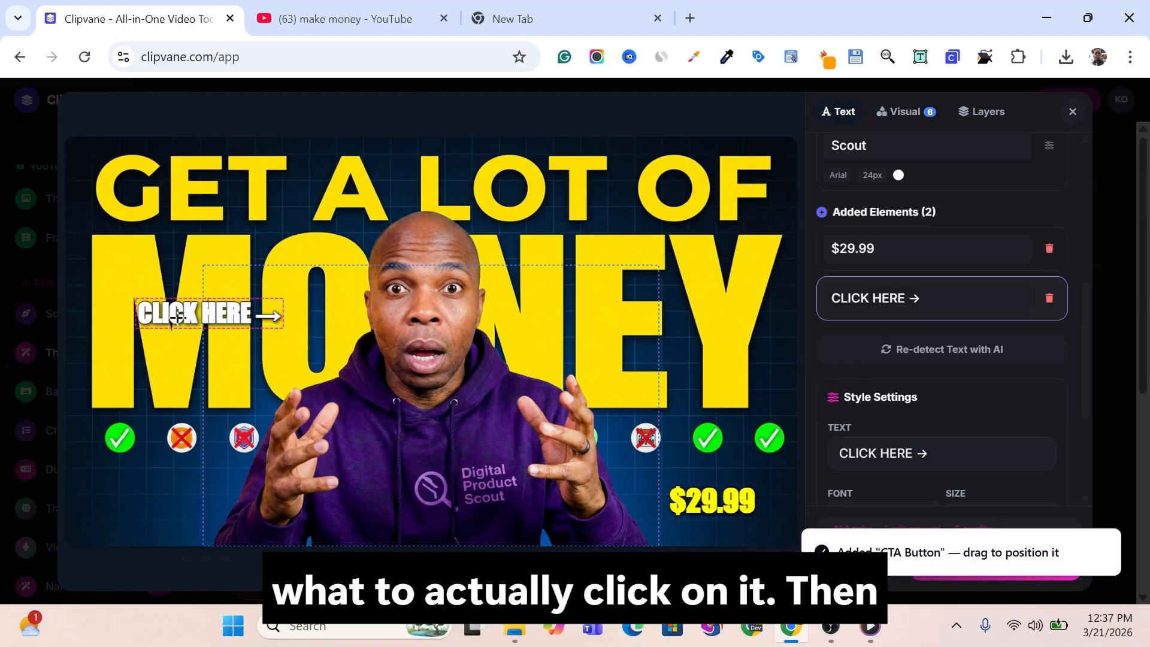
drag(178, 316, 161, 496)
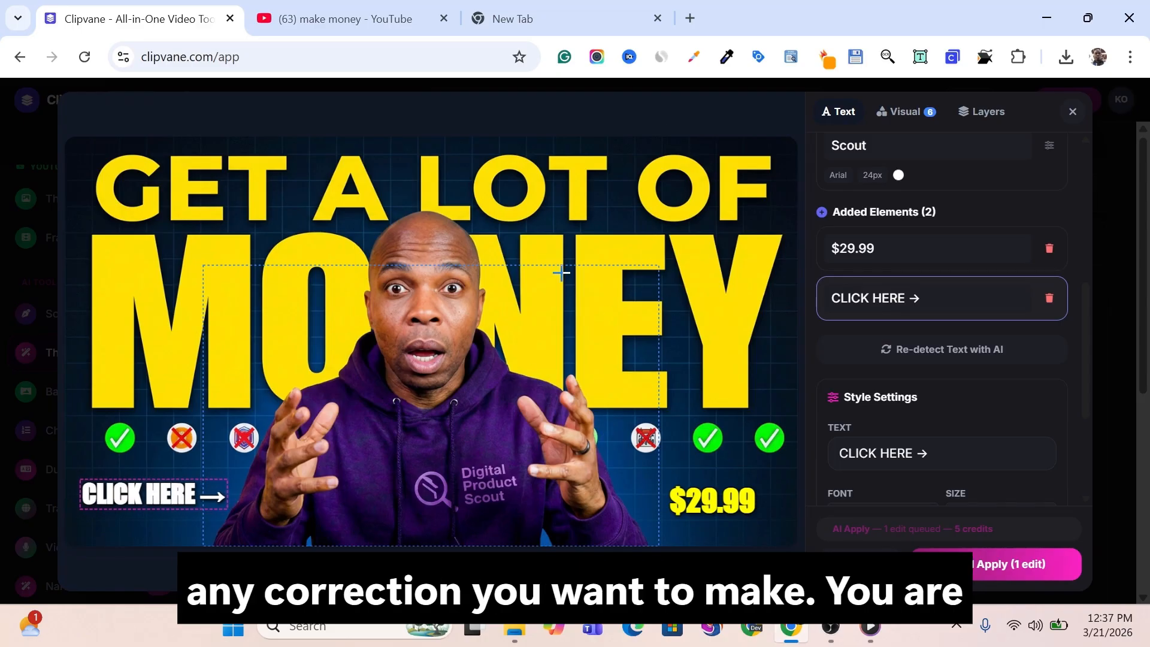
Apply the queued edit with AI and download the edited thumbnail.
click(984, 576)
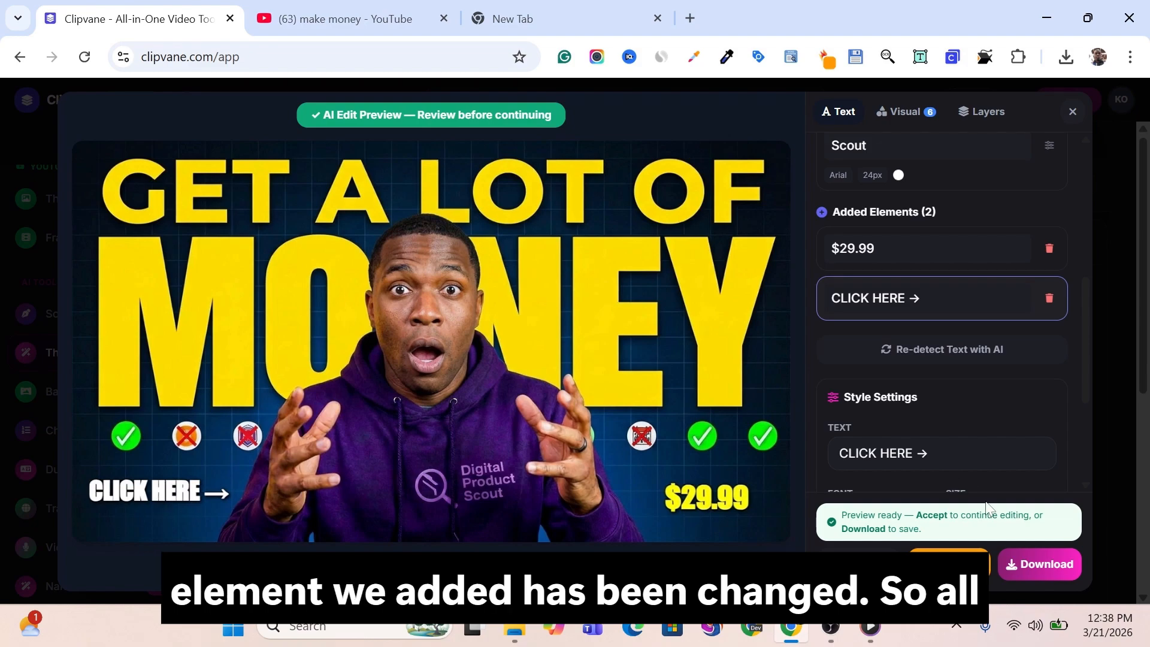
click(1028, 575)
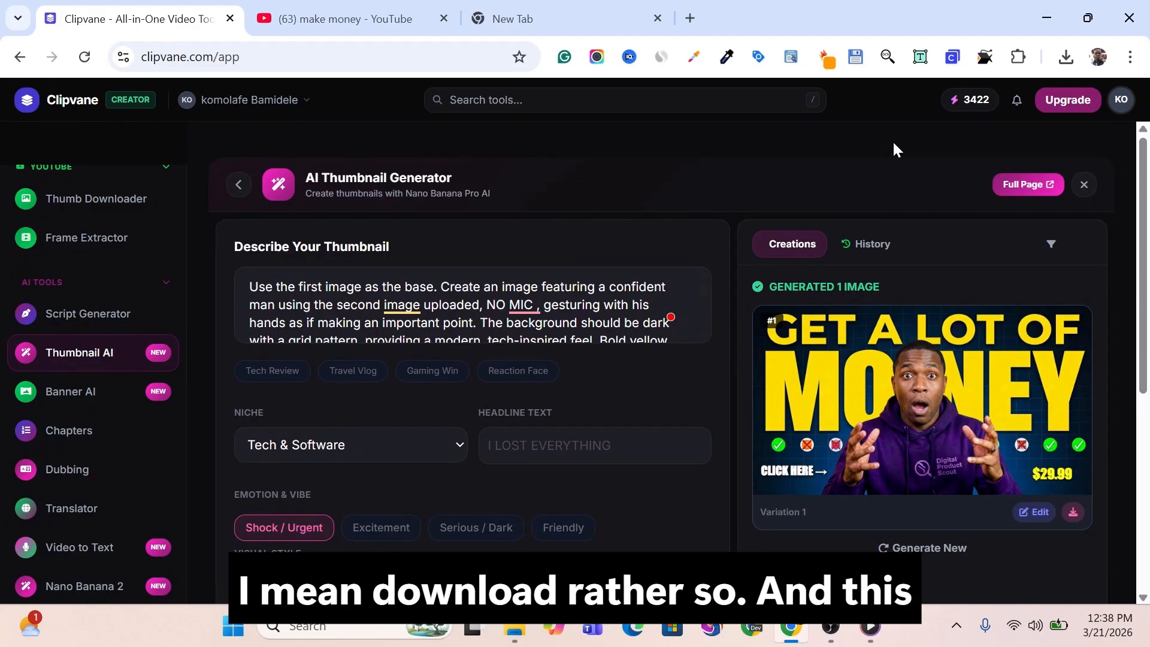
mouse_move(837, 421)
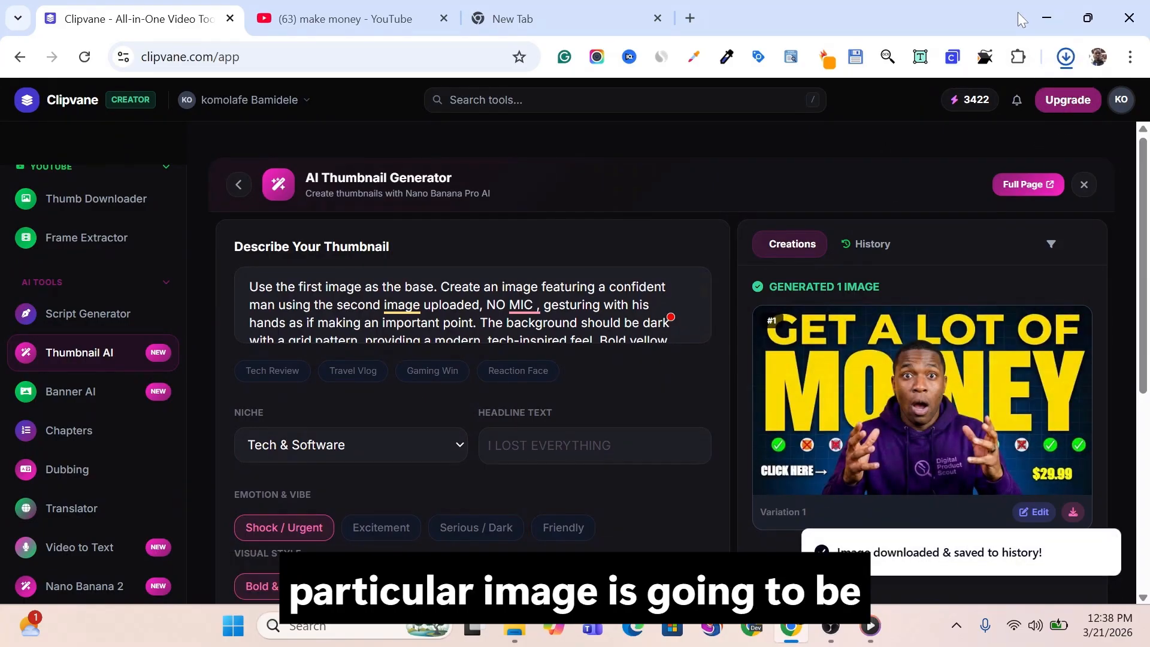
View the downloaded edited_image (5).png, compare it with the original "MONEY" thumbnail in the YouTube results, and return to Clipvane.
click(1066, 57)
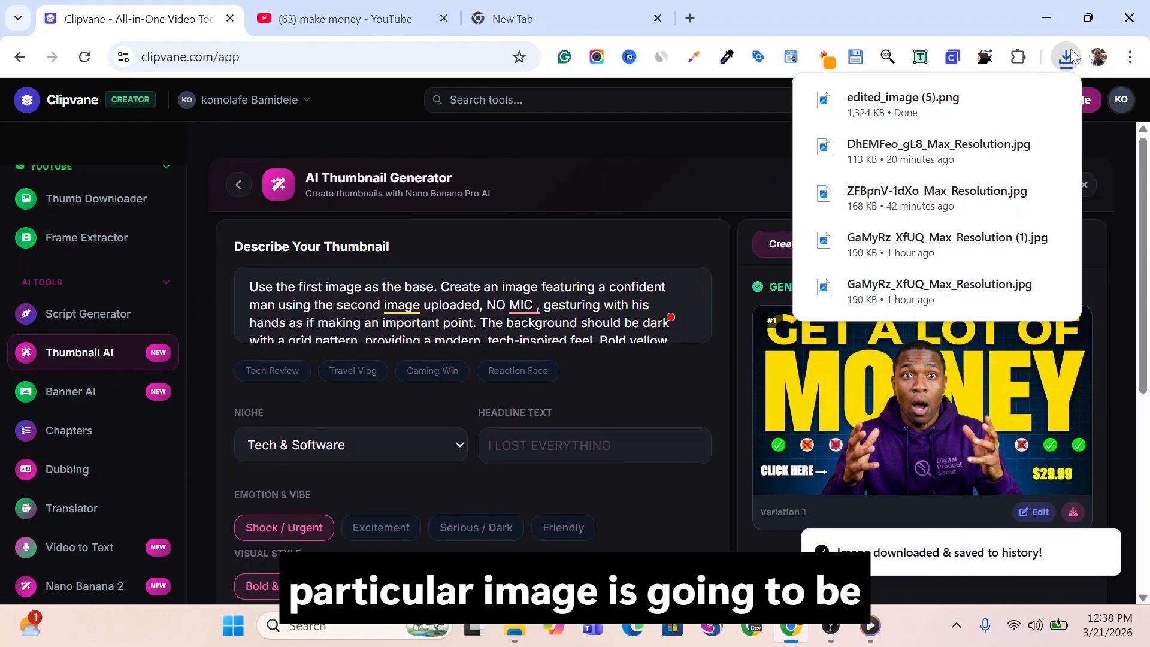
click(902, 114)
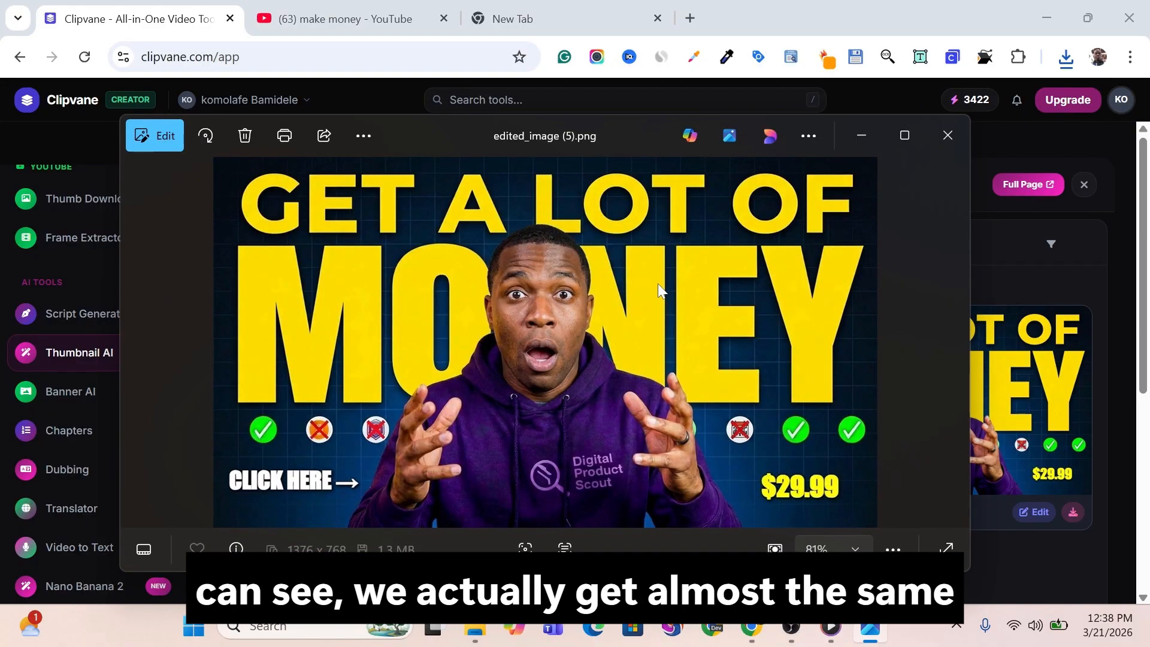
click(383, 8)
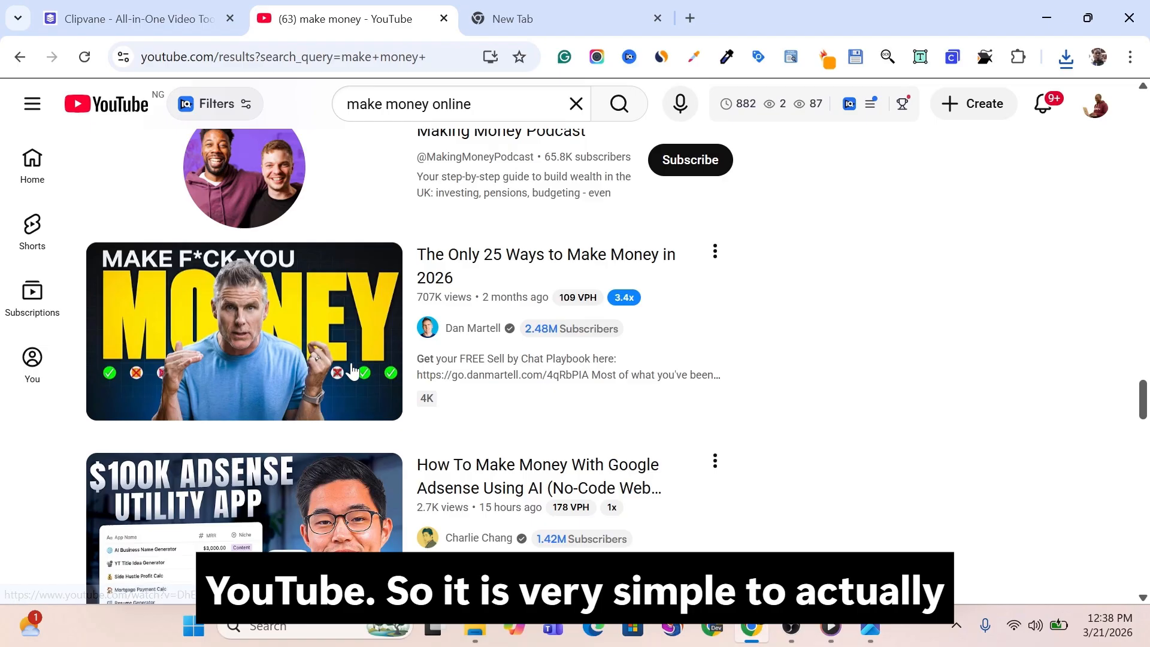
click(163, 7)
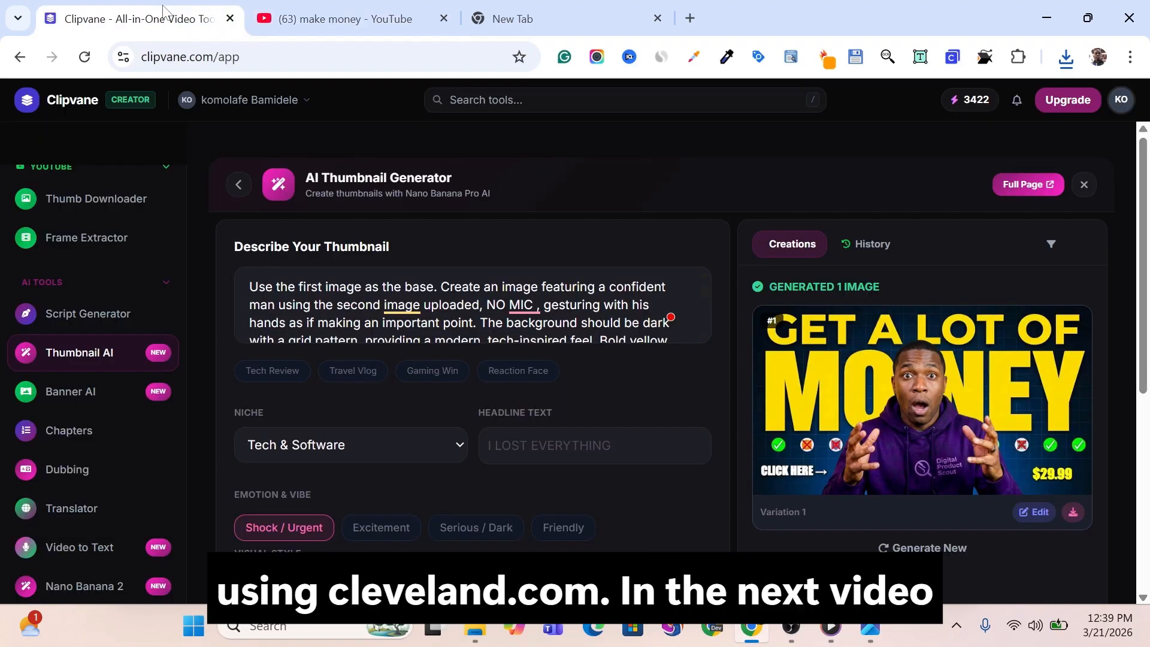